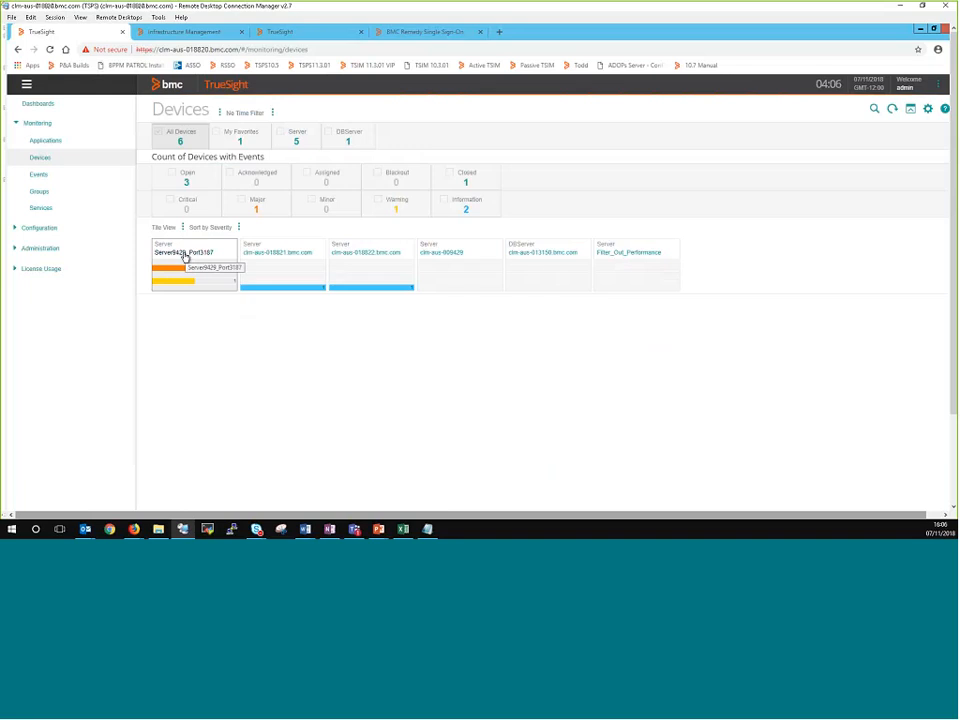
Step: Open the details of device Server9429_Port3187 and expand its Windows Operating System monitors
click(189, 255)
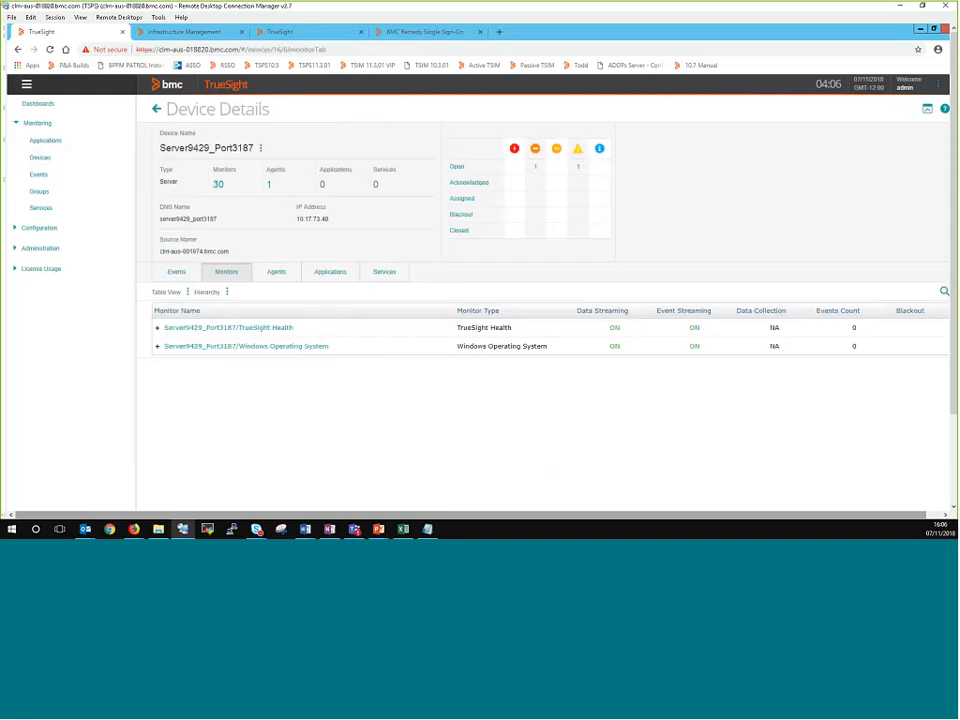
click(157, 347)
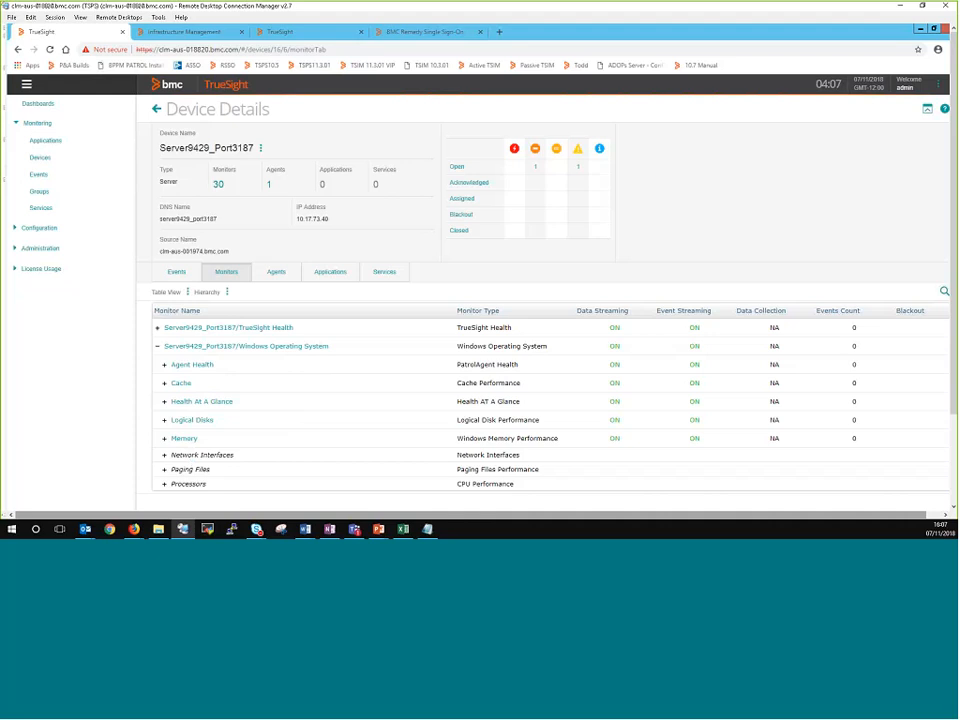
Step: Open the TSOM_Monitoring infrastructure policy for editing and show its filtering settings
click(16, 229)
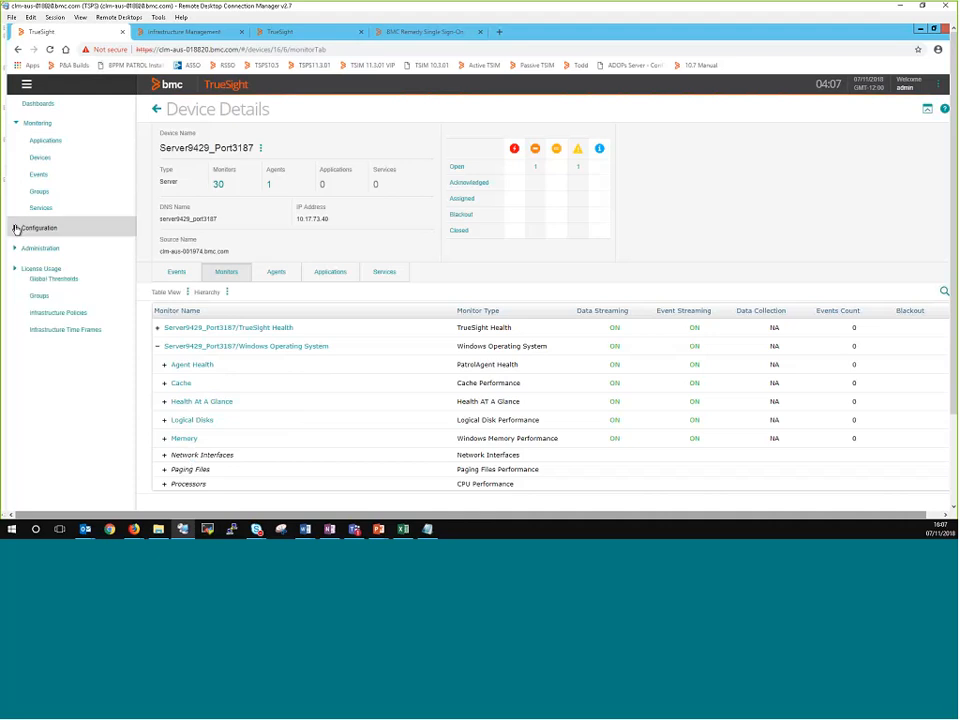
click(79, 315)
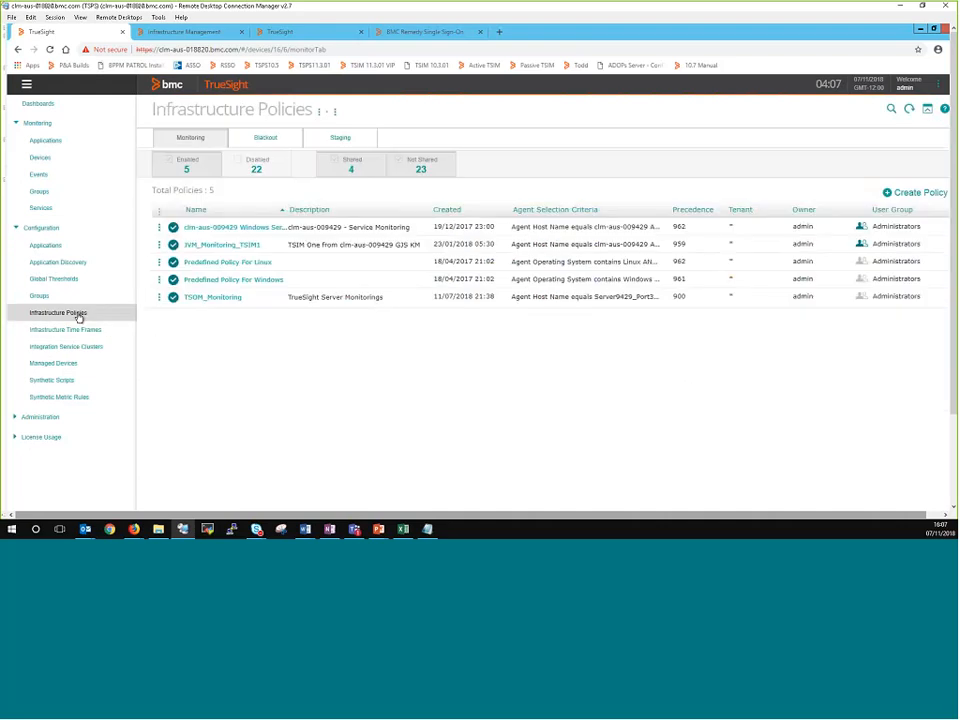
click(160, 299)
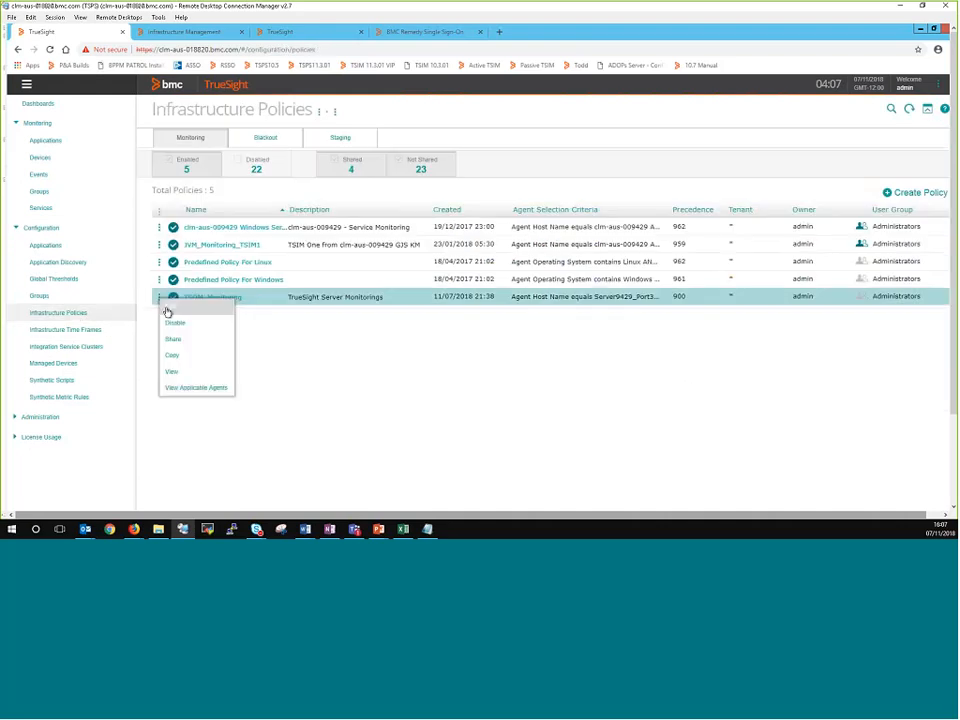
click(163, 304)
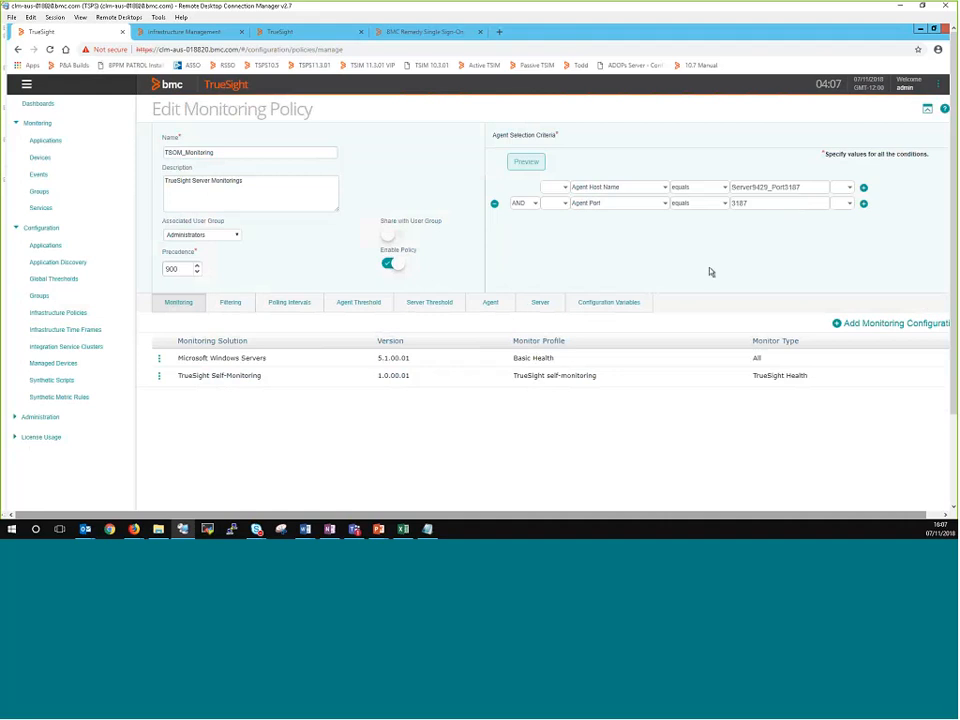
click(232, 304)
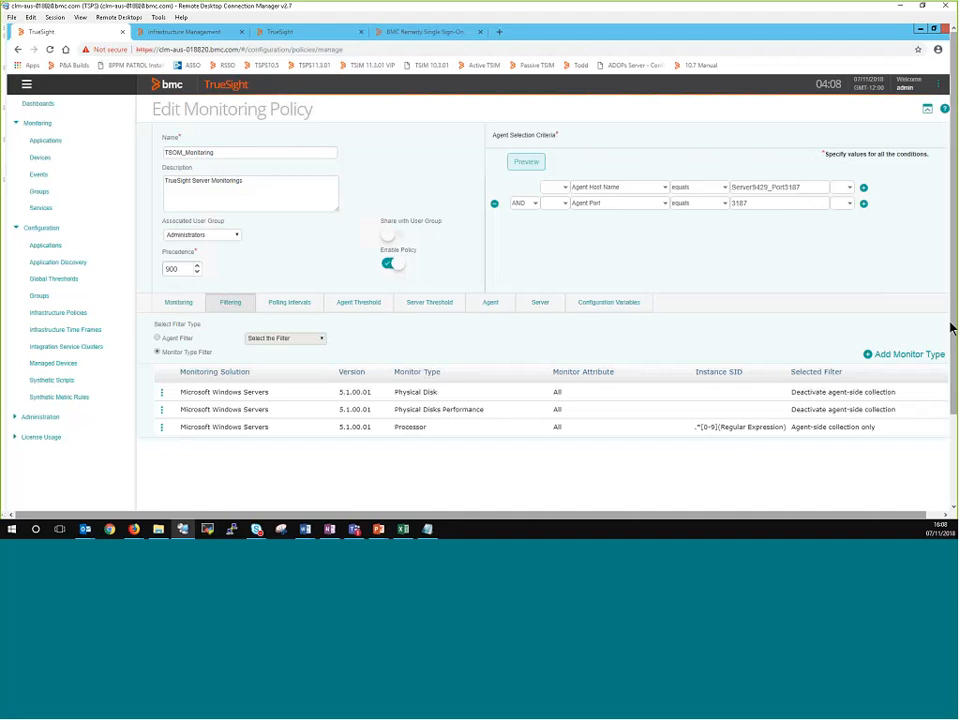
Step: Start adding a monitor type filter with Microsoft Windows Servers as the monitoring solution
click(905, 356)
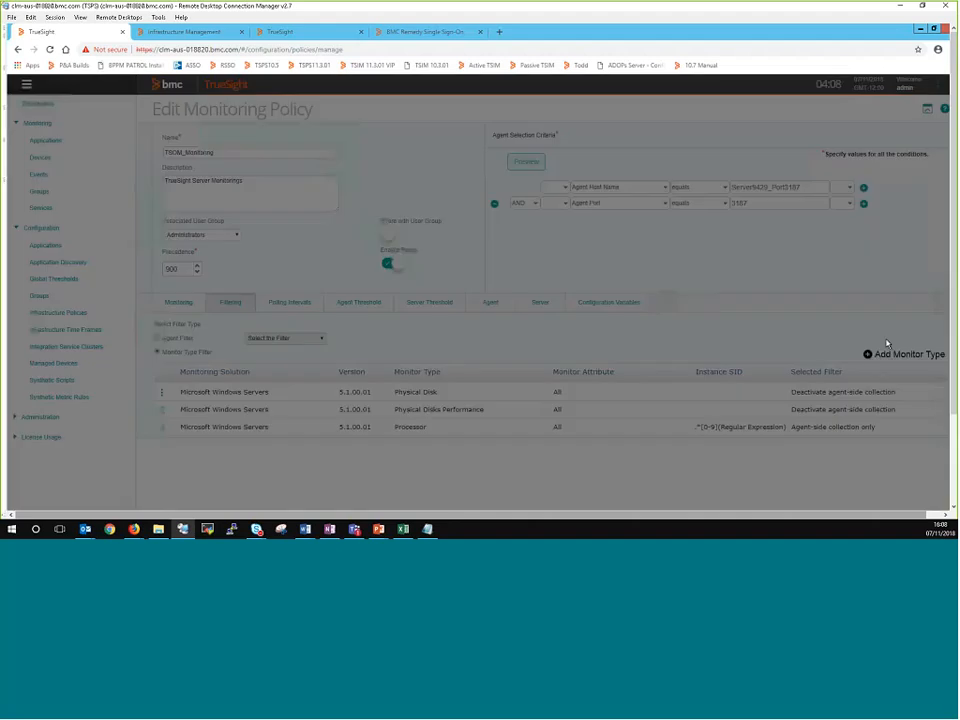
click(675, 163)
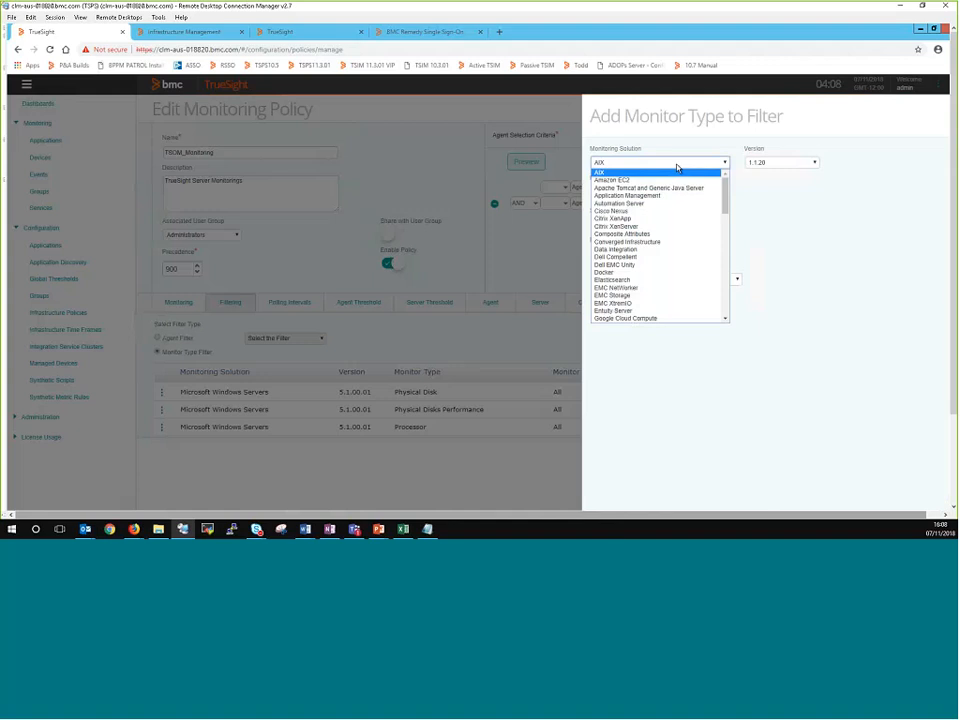
key(w)
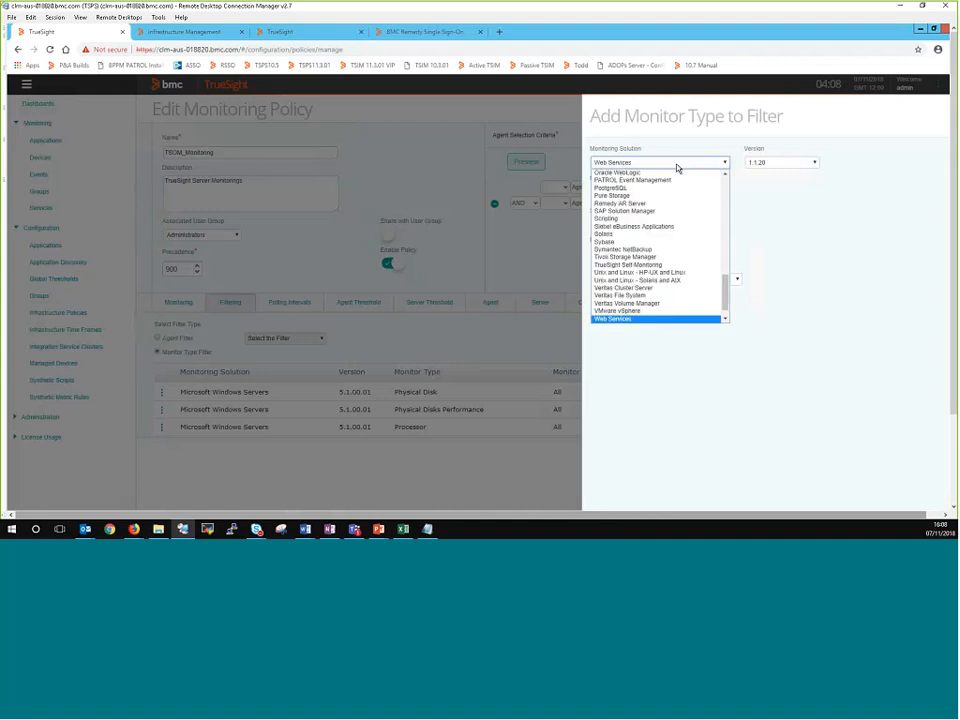
click(724, 319)
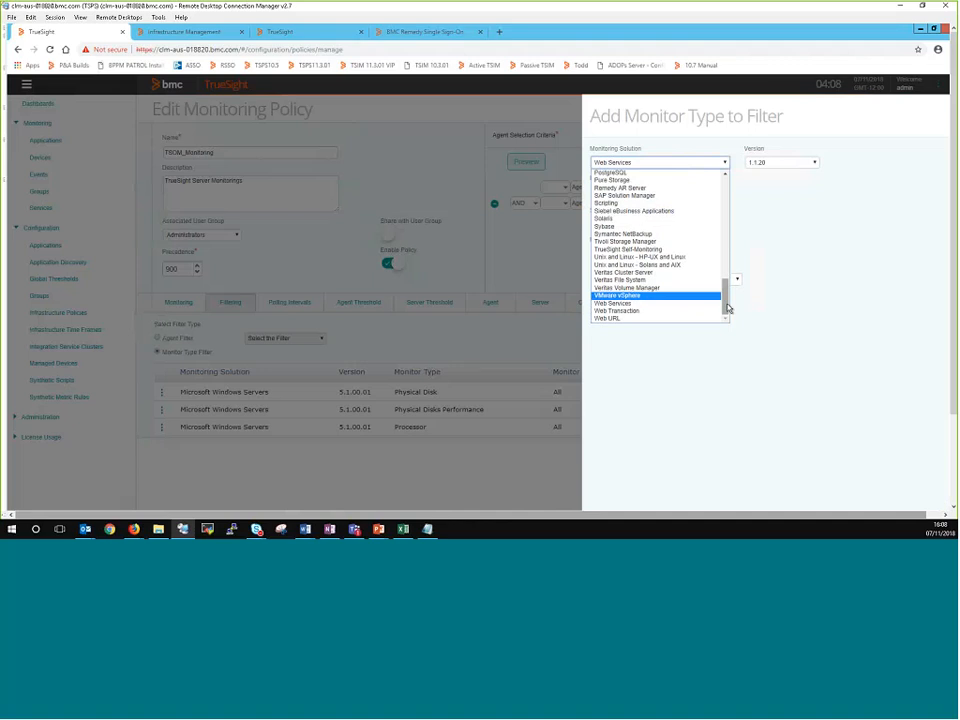
key(m)
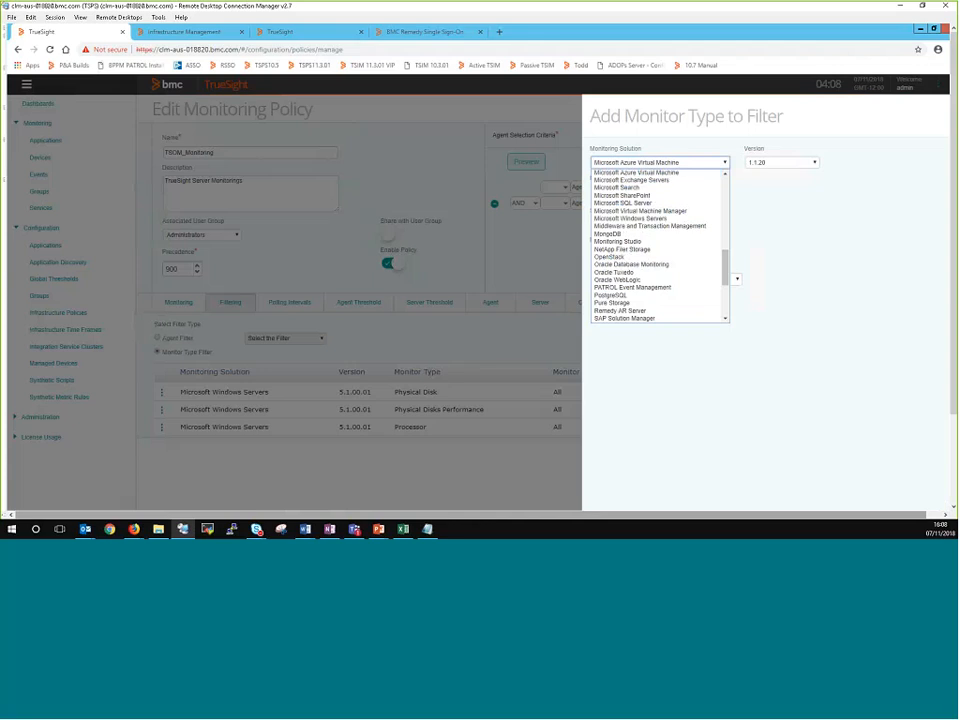
click(664, 218)
Step: Set the filter's monitor type to Windows Memory Performance
click(669, 193)
key(w)
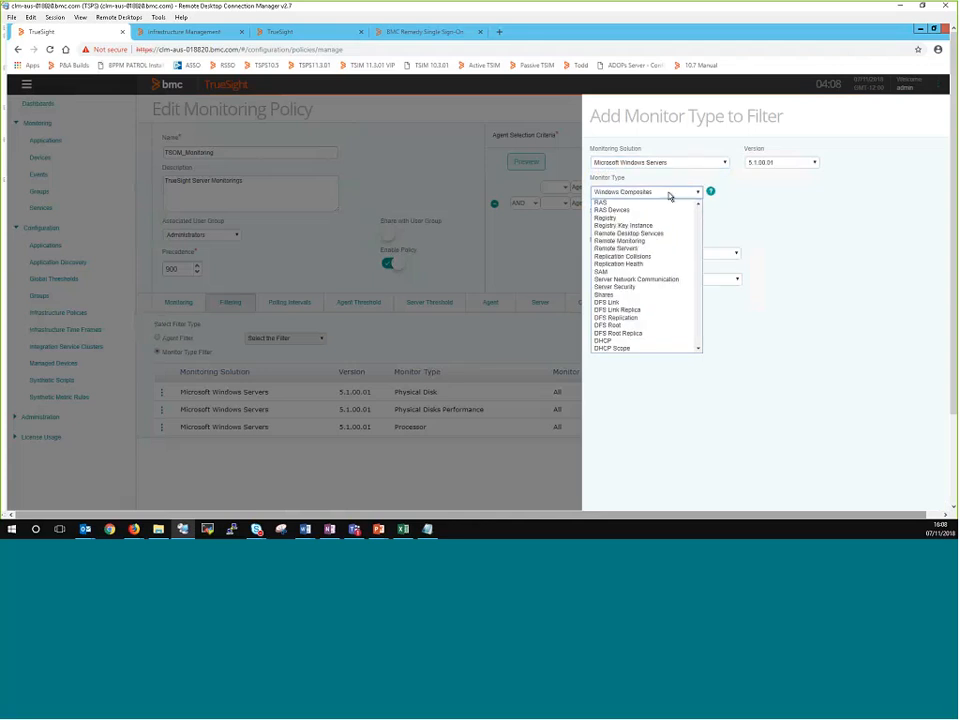
click(699, 349)
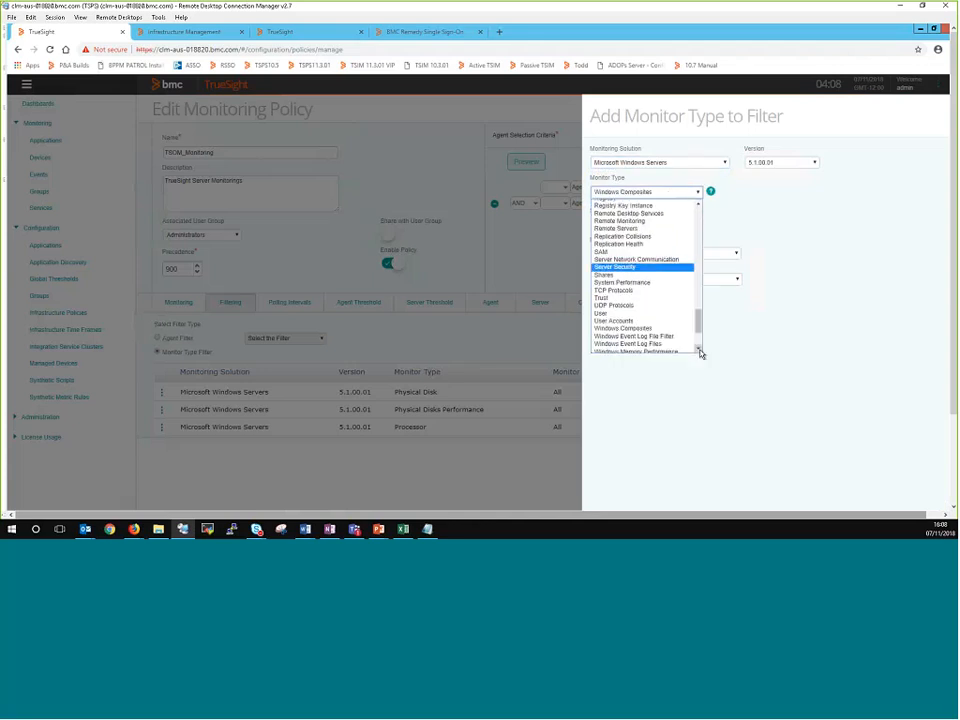
click(699, 349)
click(699, 349)
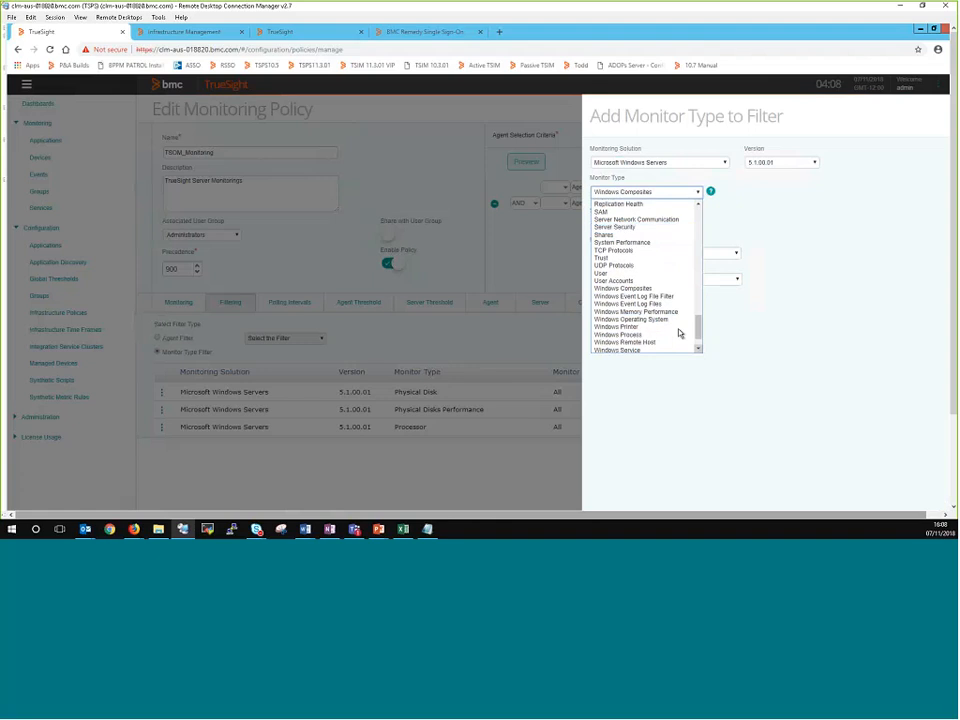
click(668, 320)
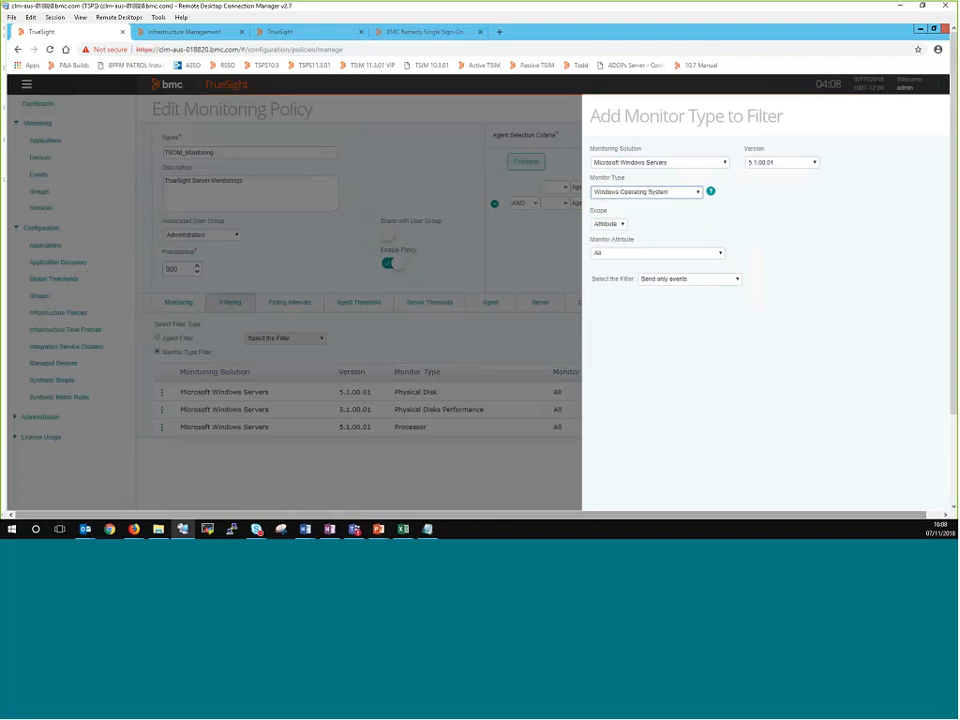
click(656, 193)
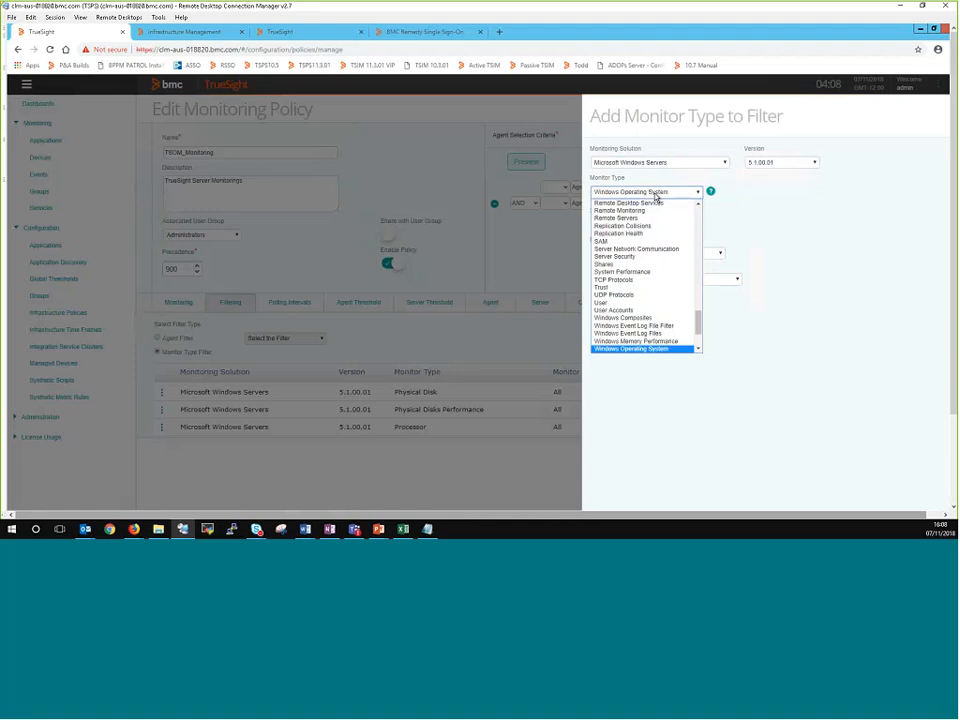
click(672, 341)
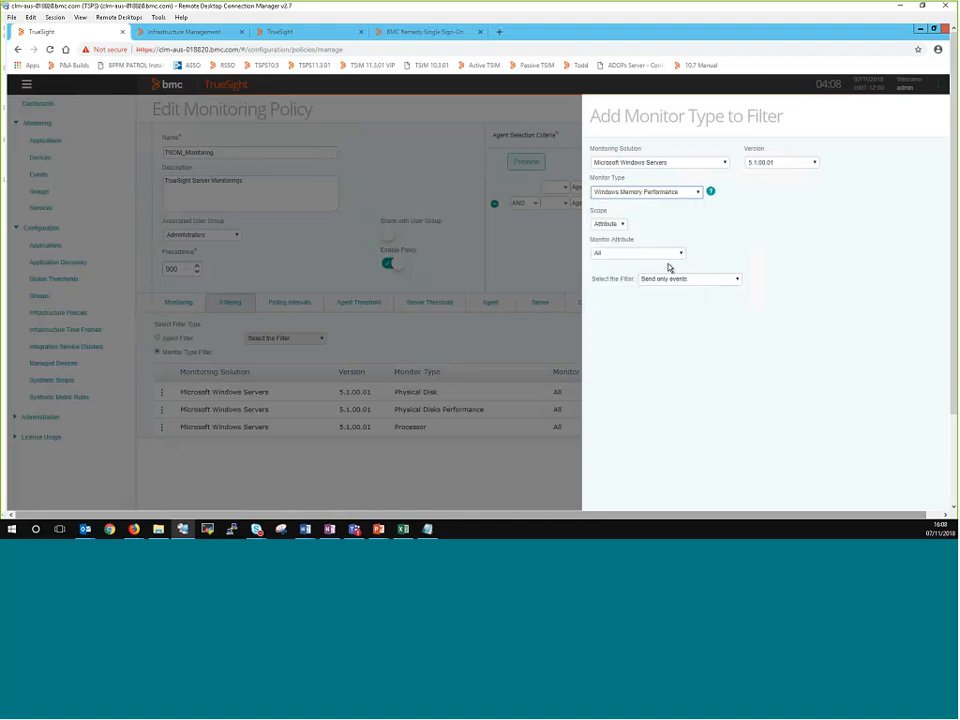
Step: Set the filter's scope to Instance, with instance SID .* treated as a regular expression
click(618, 224)
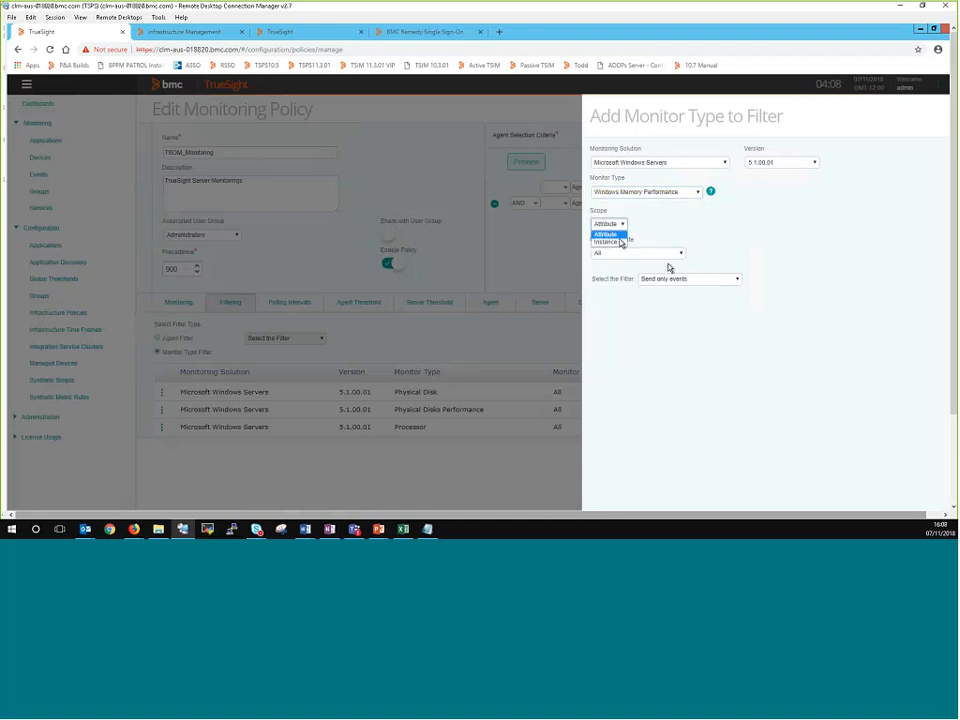
click(620, 243)
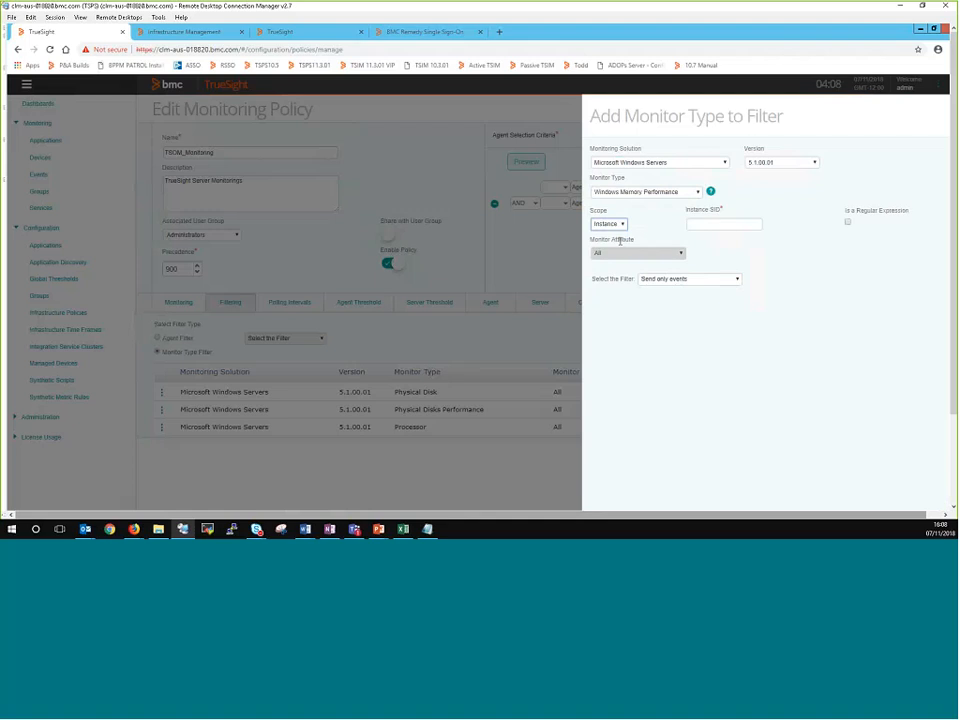
click(722, 223)
text(*)
click(848, 223)
Step: Set the filter to Agent-side collection only, add it to the policy and save the policy
click(720, 279)
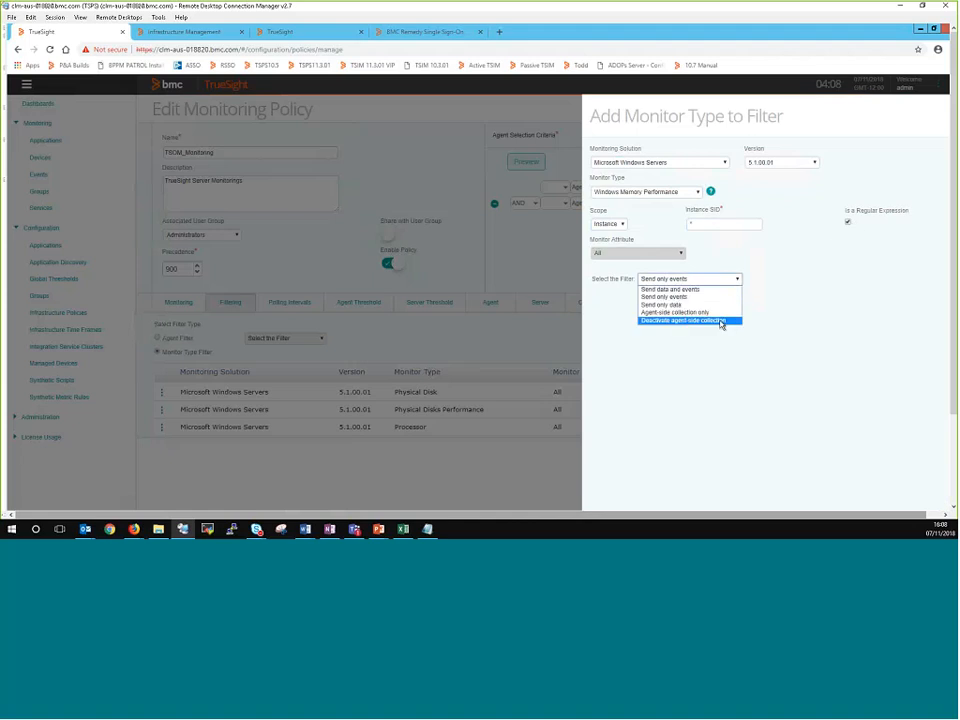
click(706, 313)
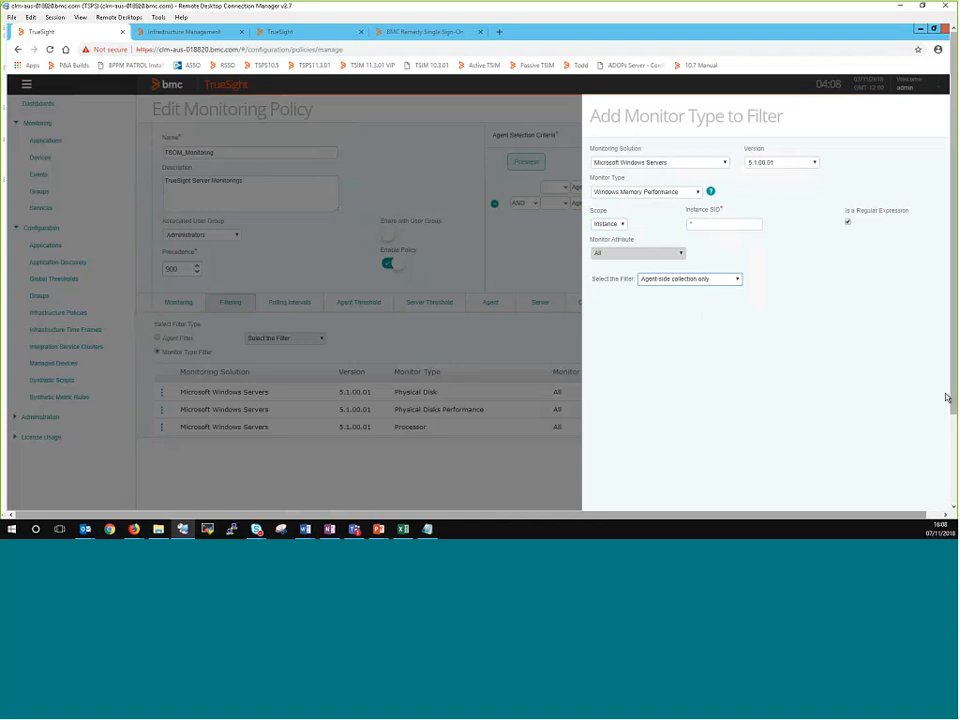
drag(953, 404, 953, 490)
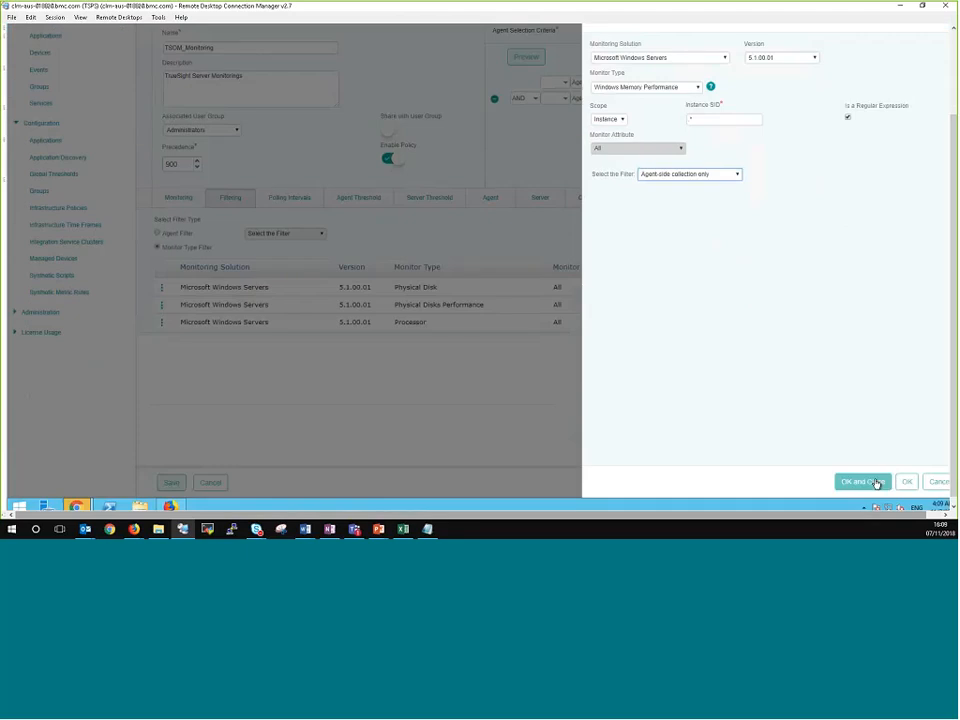
click(876, 483)
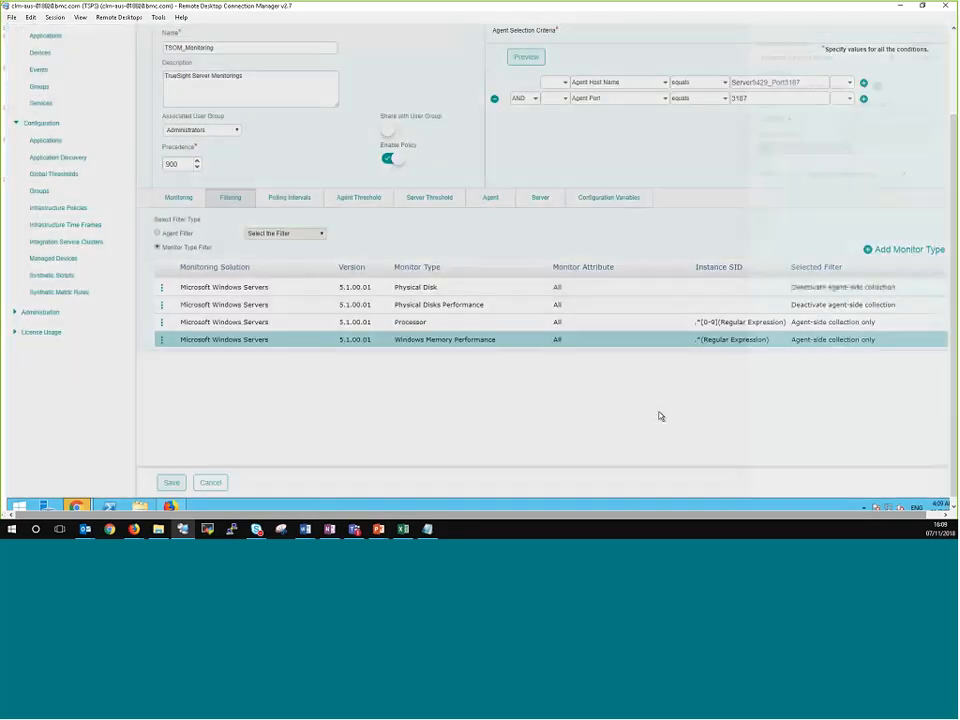
click(176, 489)
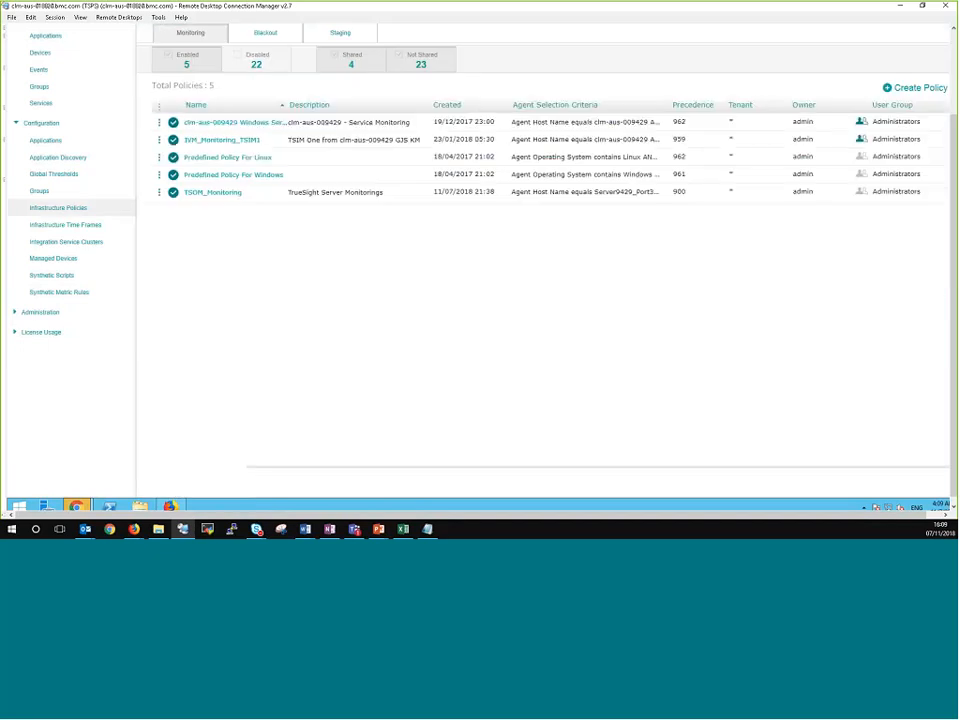
Step: Reopen the details of Server9429_Port3187 and check the monitors under Windows Operating System after the policy change
drag(953, 319, 950, 160)
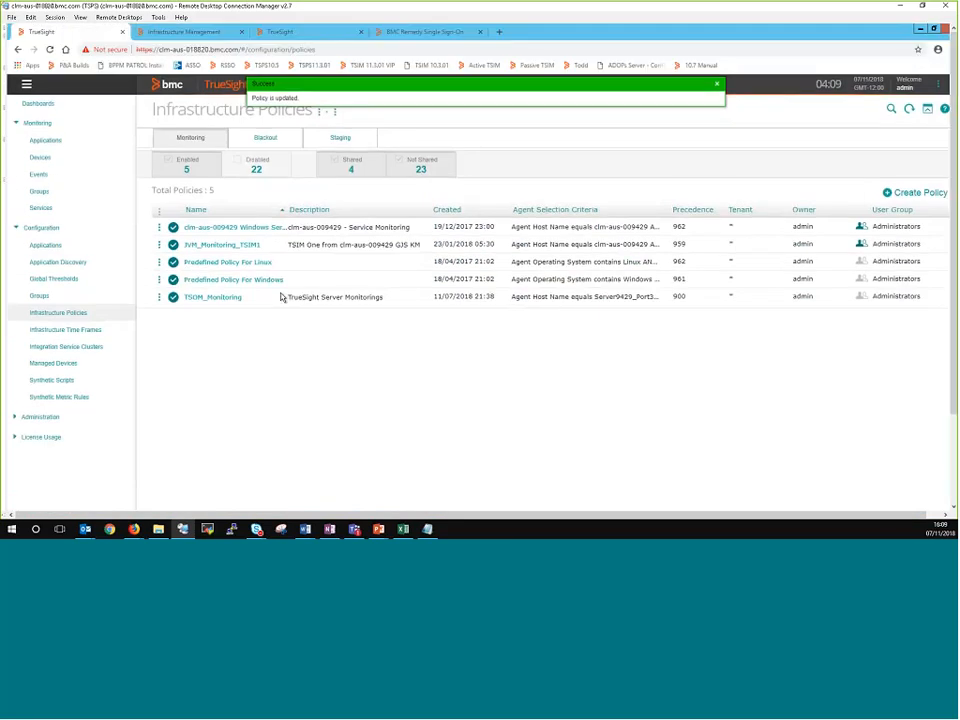
click(42, 158)
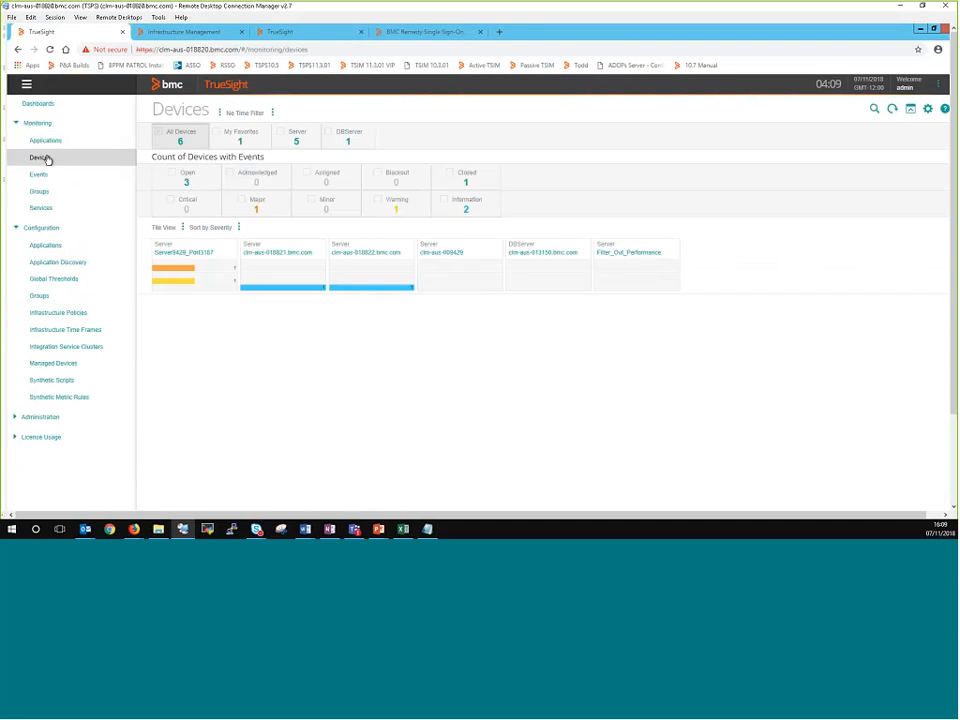
click(185, 259)
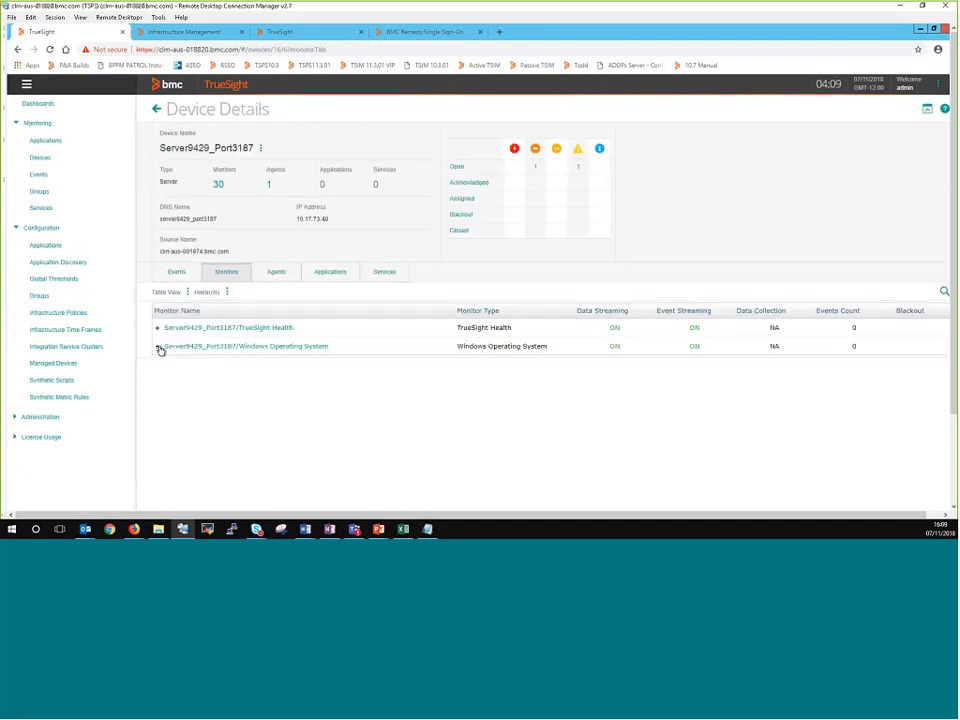
click(158, 347)
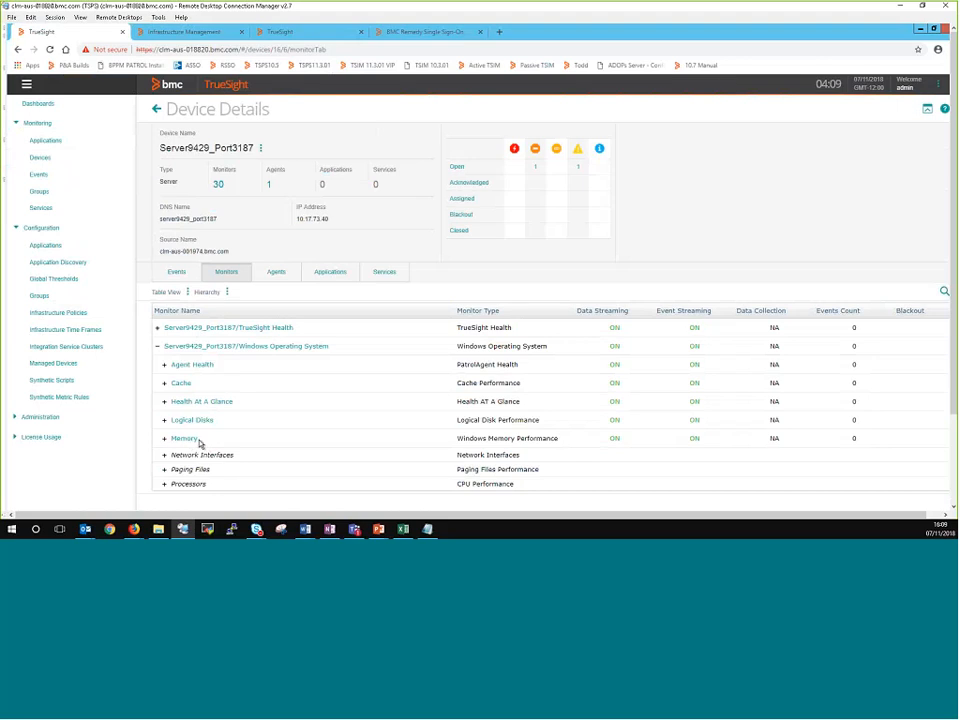
Step: In the Infrastructure Management console, refresh the monitor list for Server9429_Port3187 and check the Memory monitor's deletion status
click(171, 33)
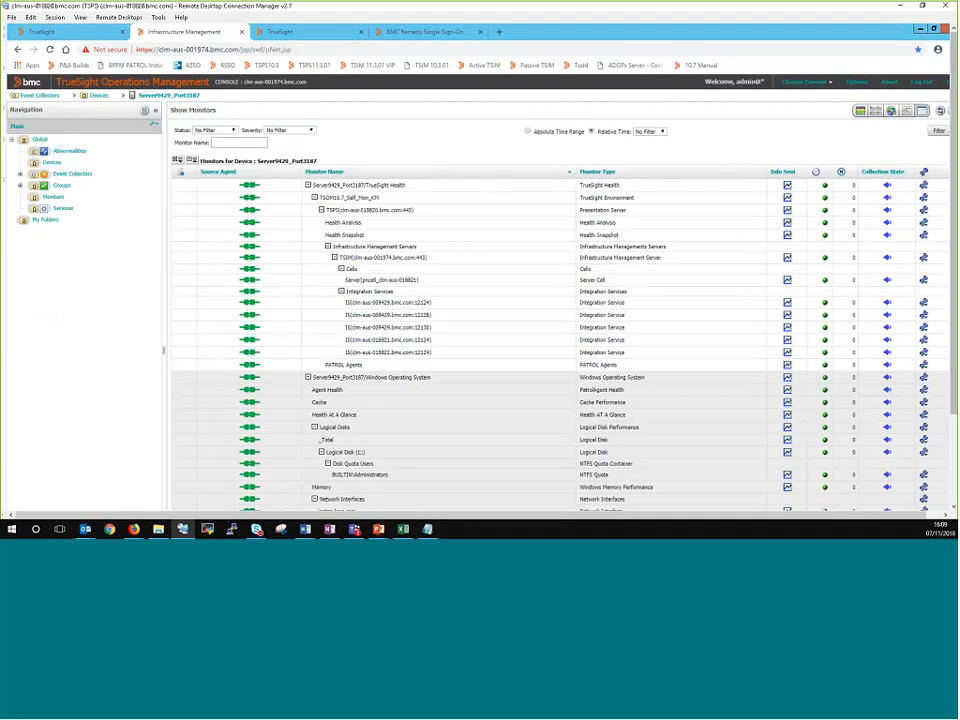
click(940, 113)
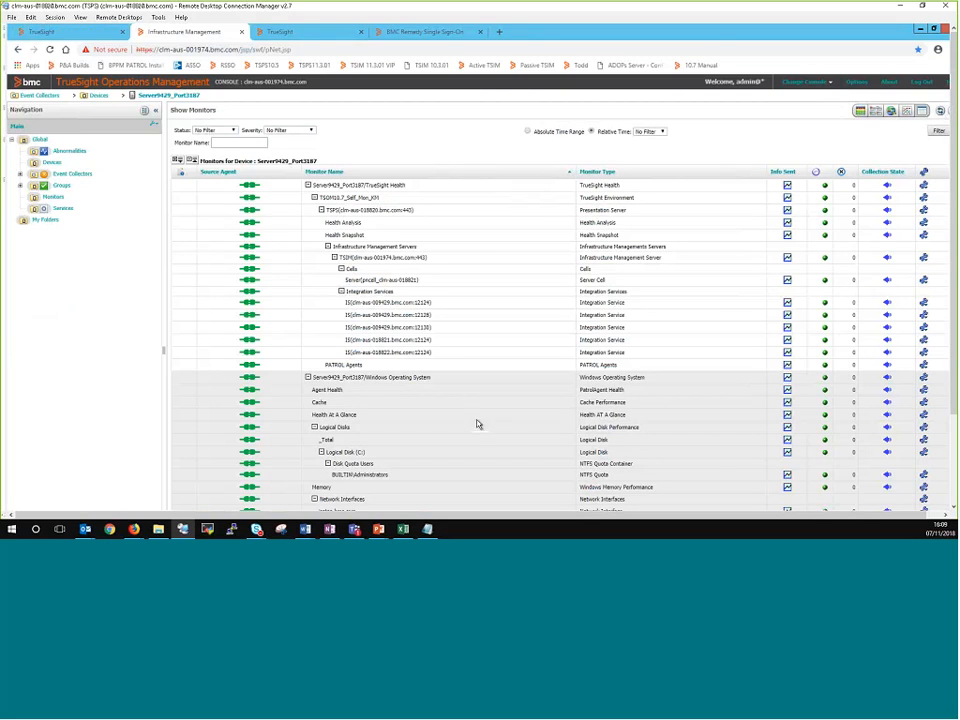
scroll(478, 424, down, 1)
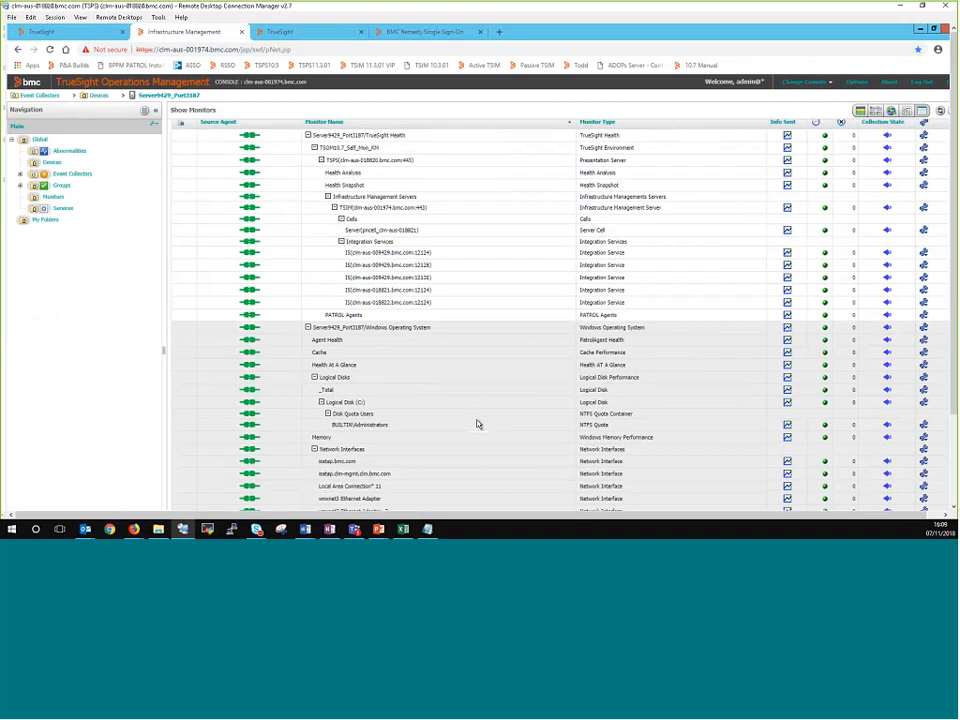
scroll(478, 424, down, 1)
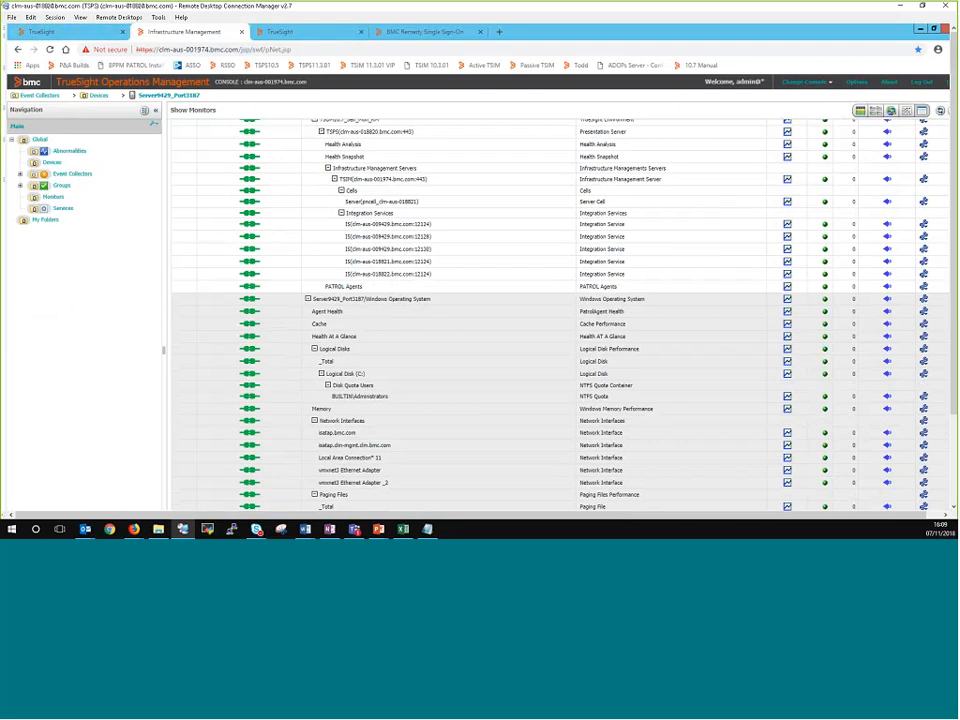
click(940, 113)
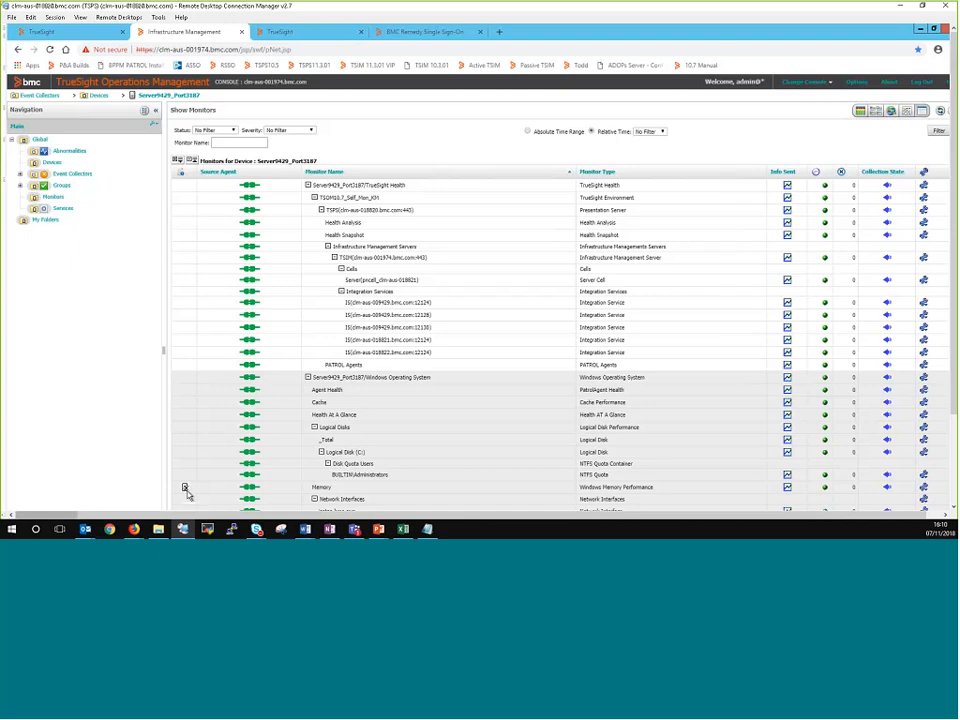
mouse_move(184, 490)
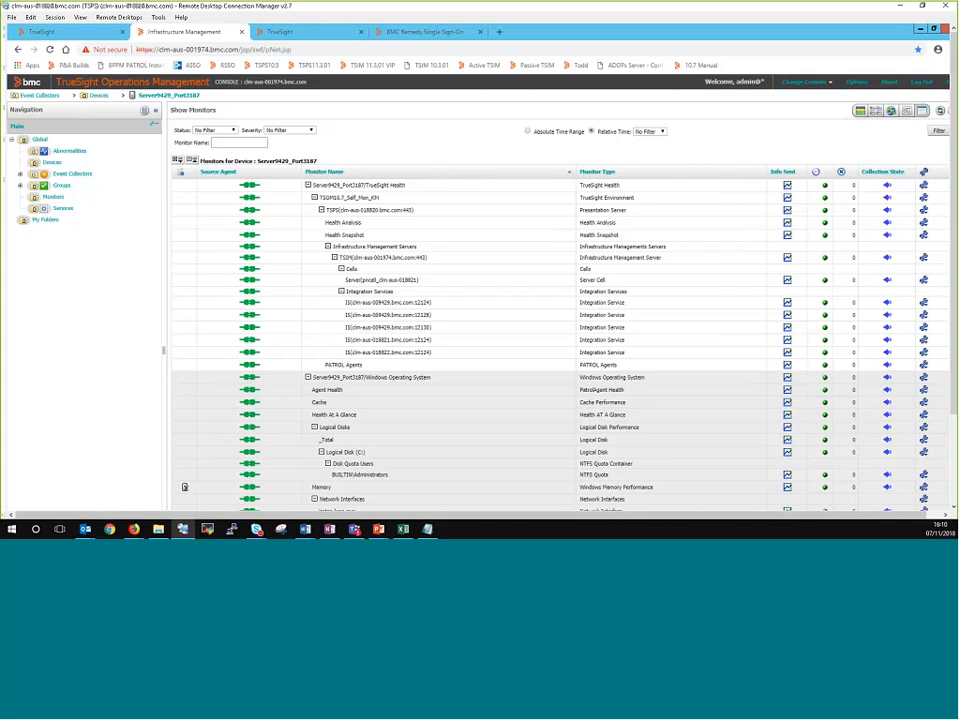
Step: In the TrueSight console, reload the monitor list for Server9429_Port3187 and expand Windows Operating System
click(68, 33)
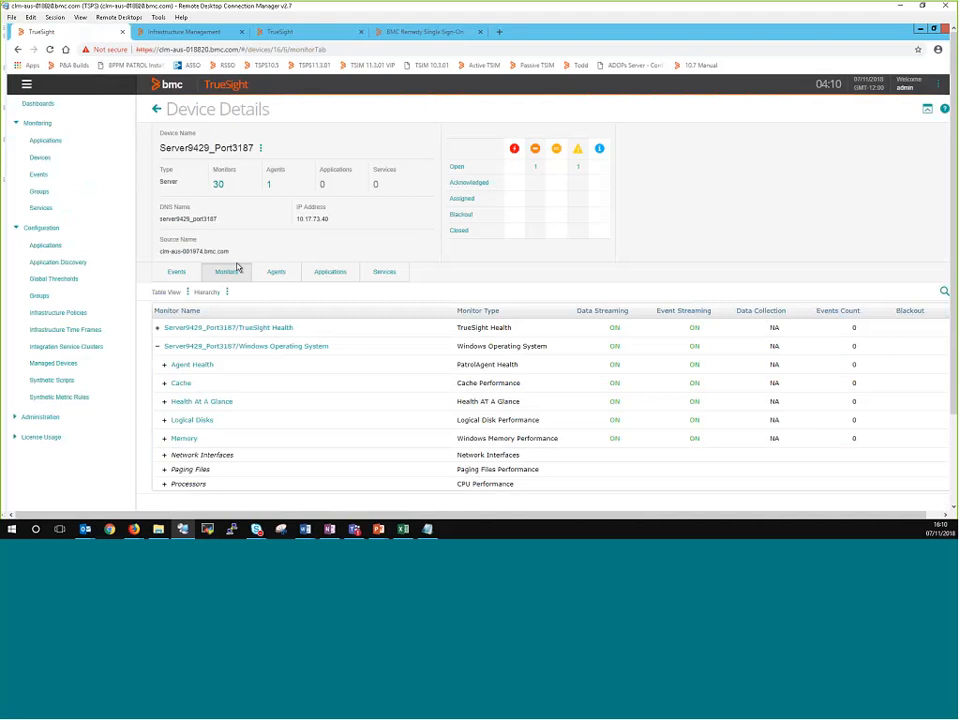
click(177, 274)
click(224, 273)
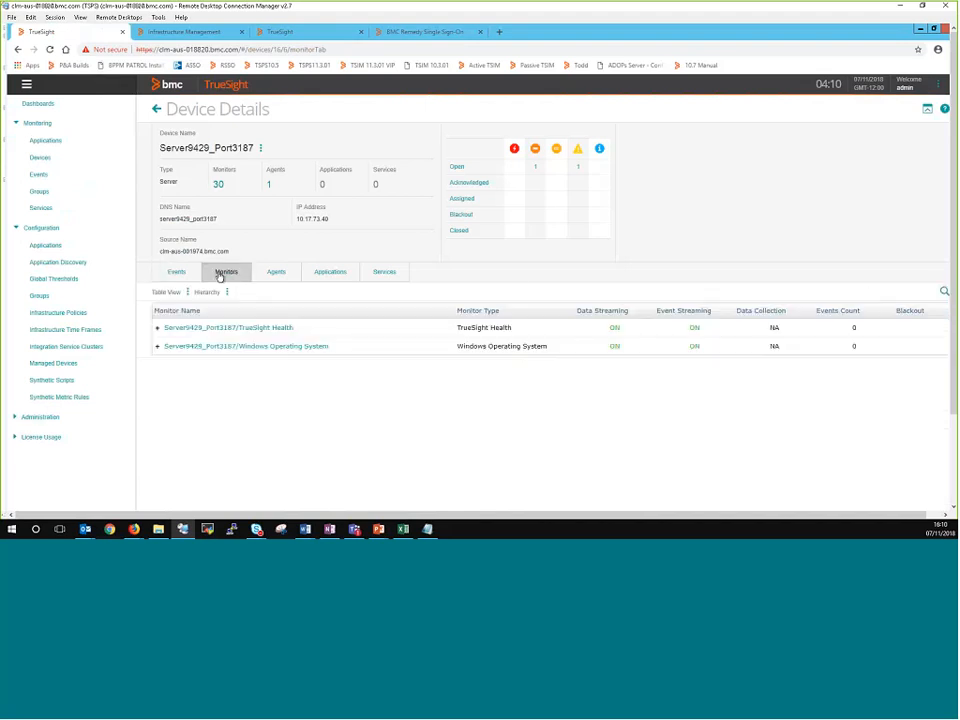
click(157, 347)
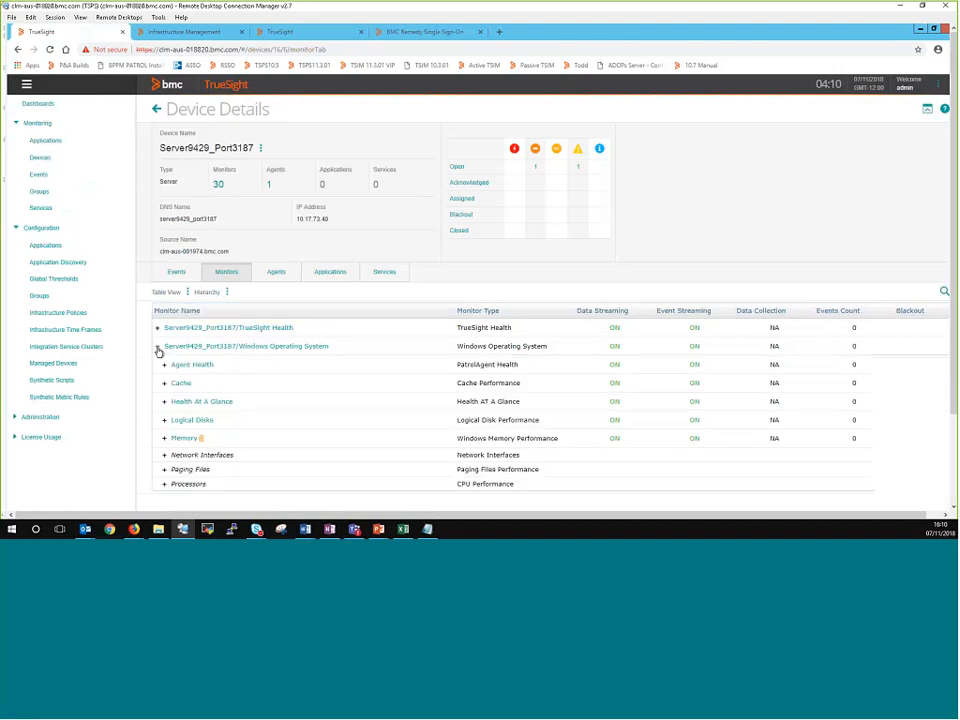
Step: View the Memory monitor's details for its deletion mark, and return to the expanded Windows Operating System monitors
click(185, 439)
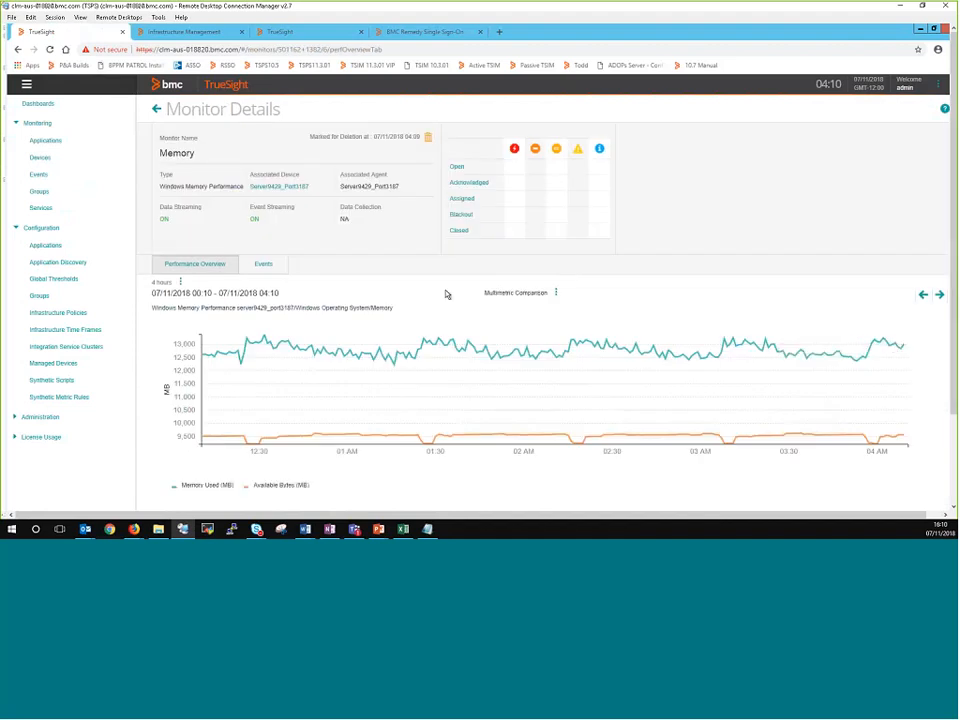
click(156, 108)
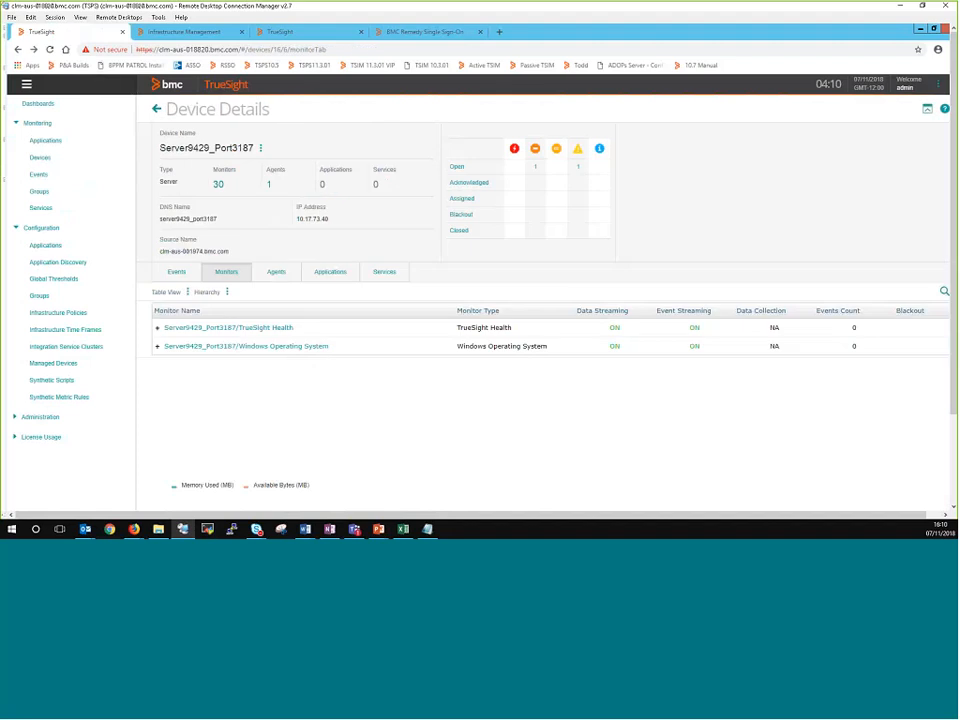
click(157, 346)
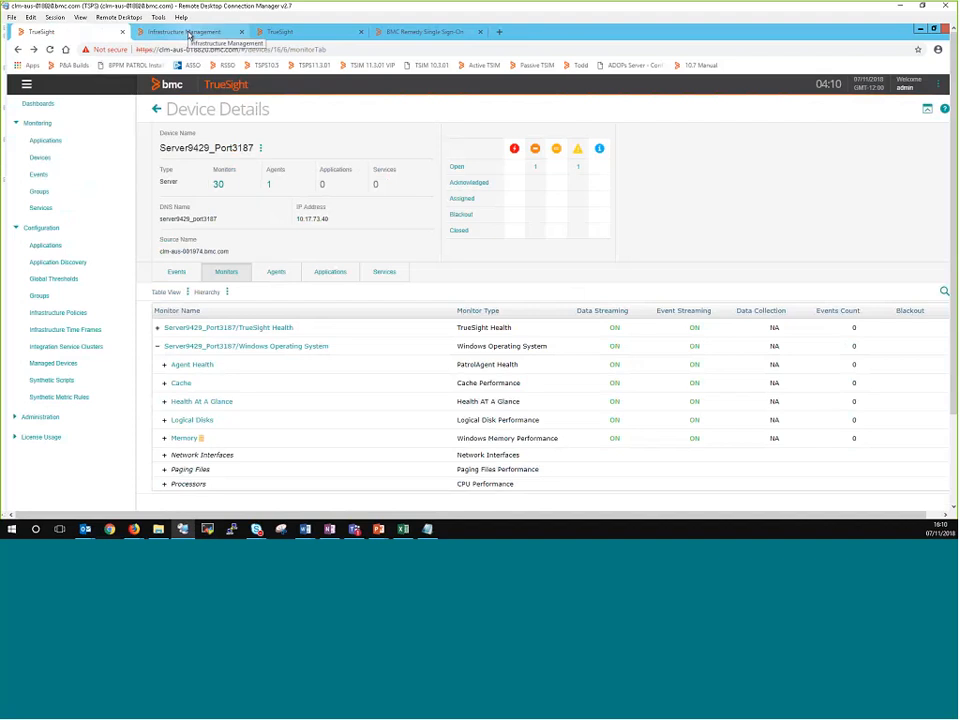
Step: Compare the Memory monitor's deletion status in the Infrastructure Management console with the TrueSight device view
click(188, 36)
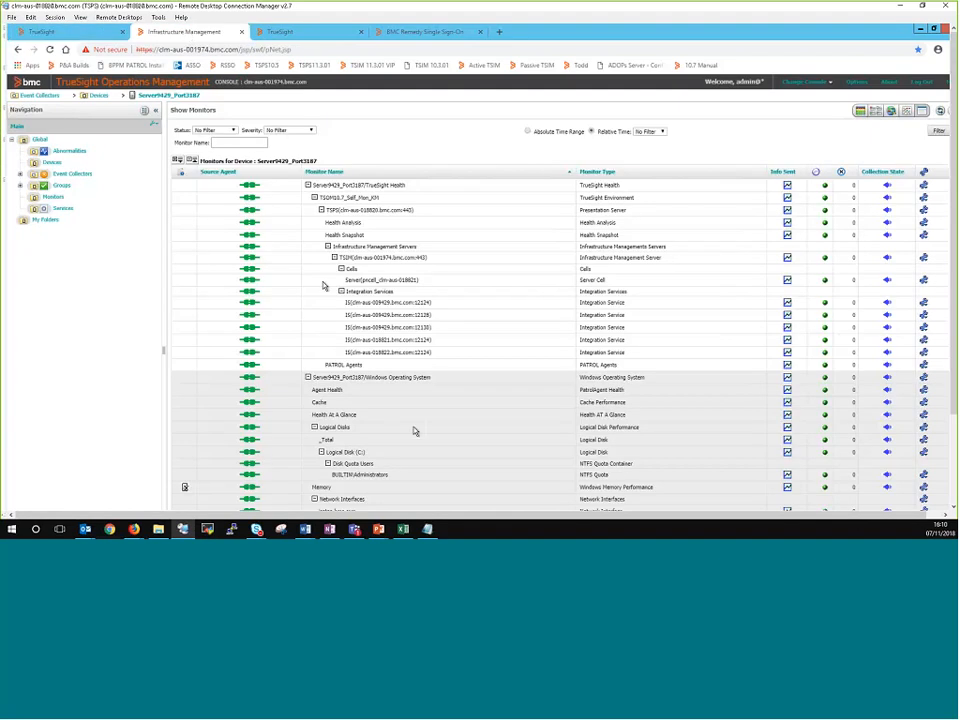
scroll(412, 453, down, 2)
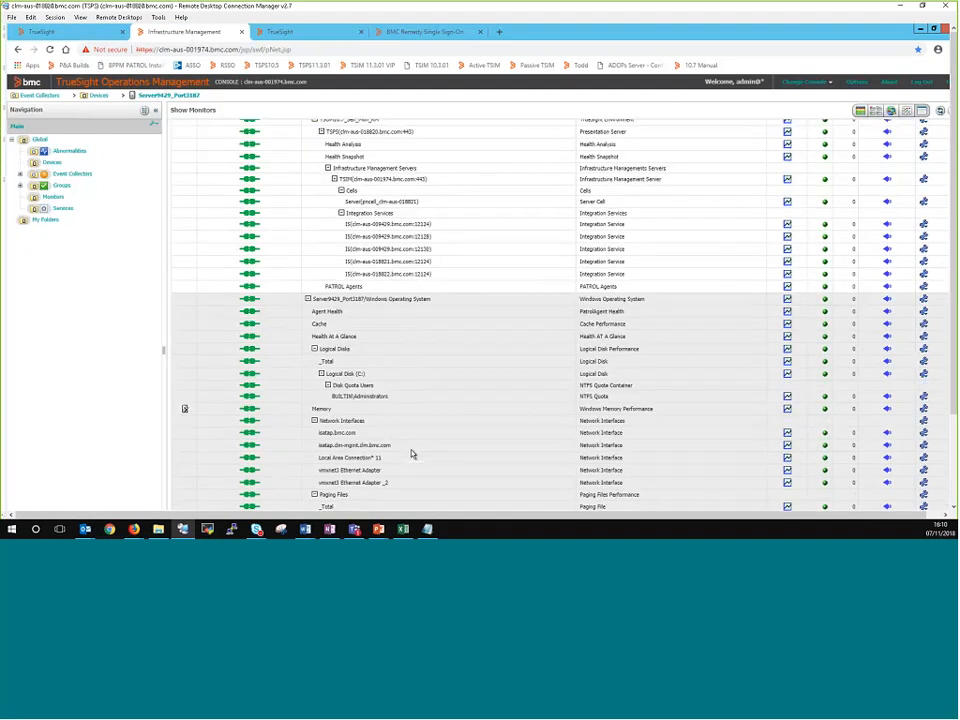
scroll(413, 454, up, 2)
scroll(388, 398, down, 2)
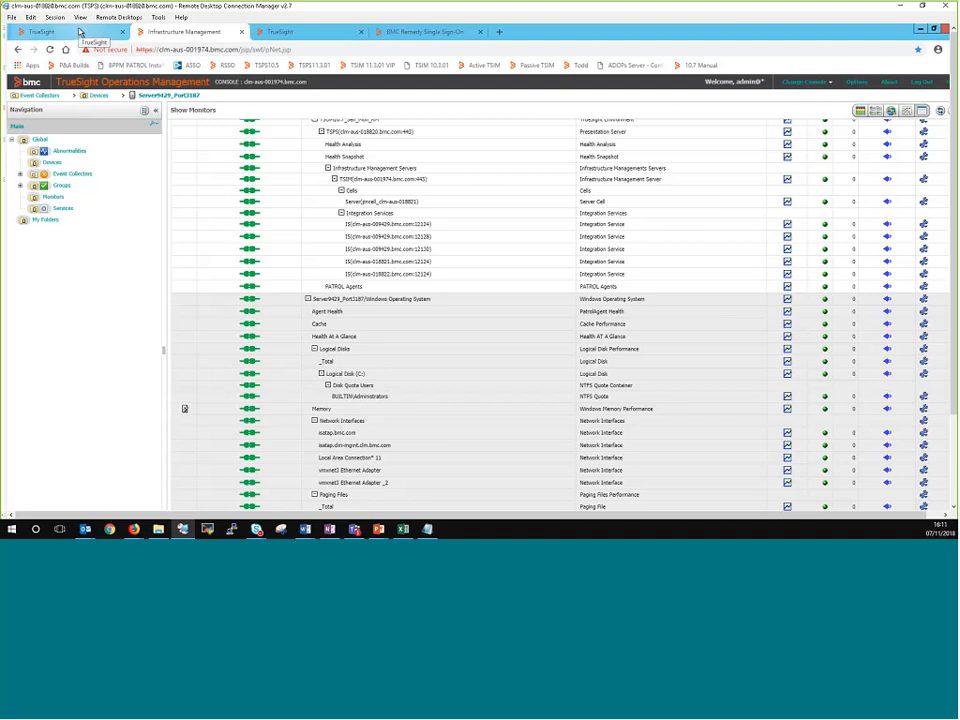
click(80, 32)
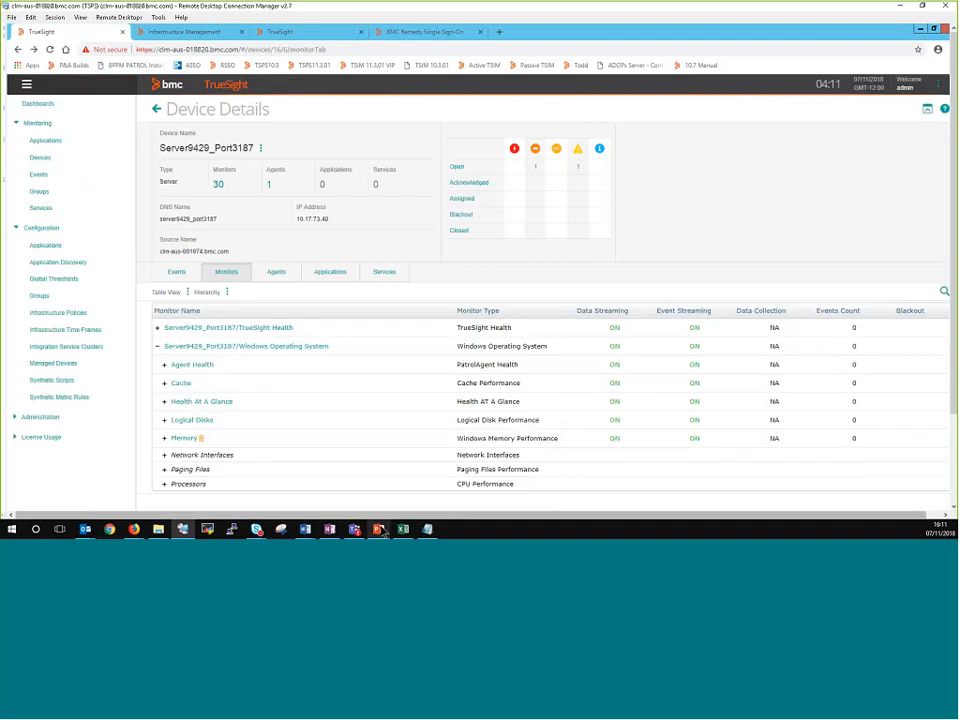
mouse_move(378, 531)
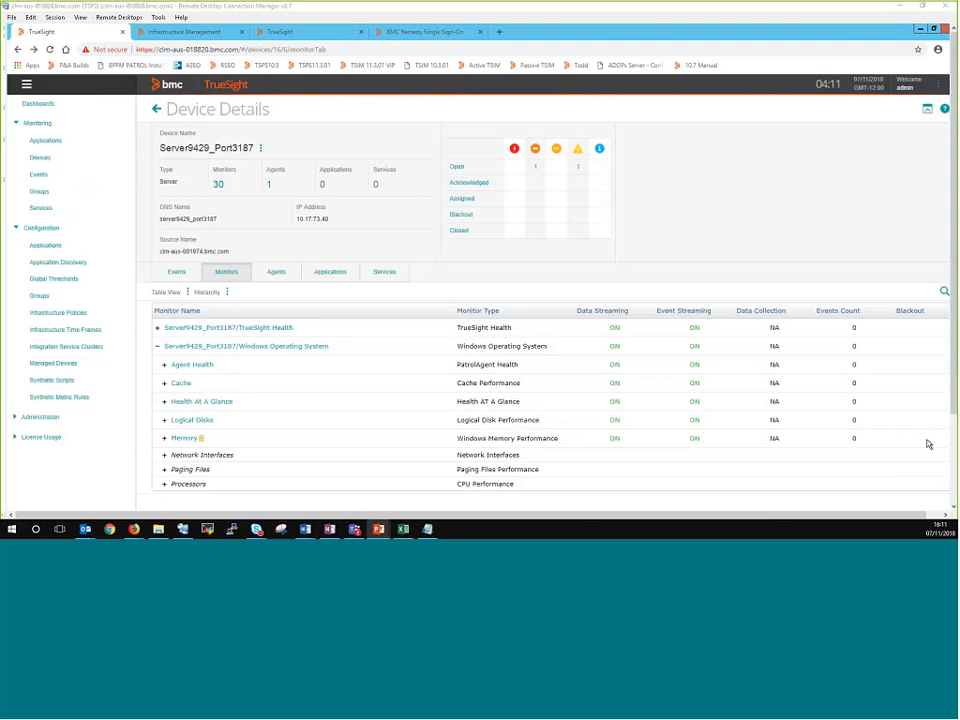
key(alt+Tab)
click(846, 306)
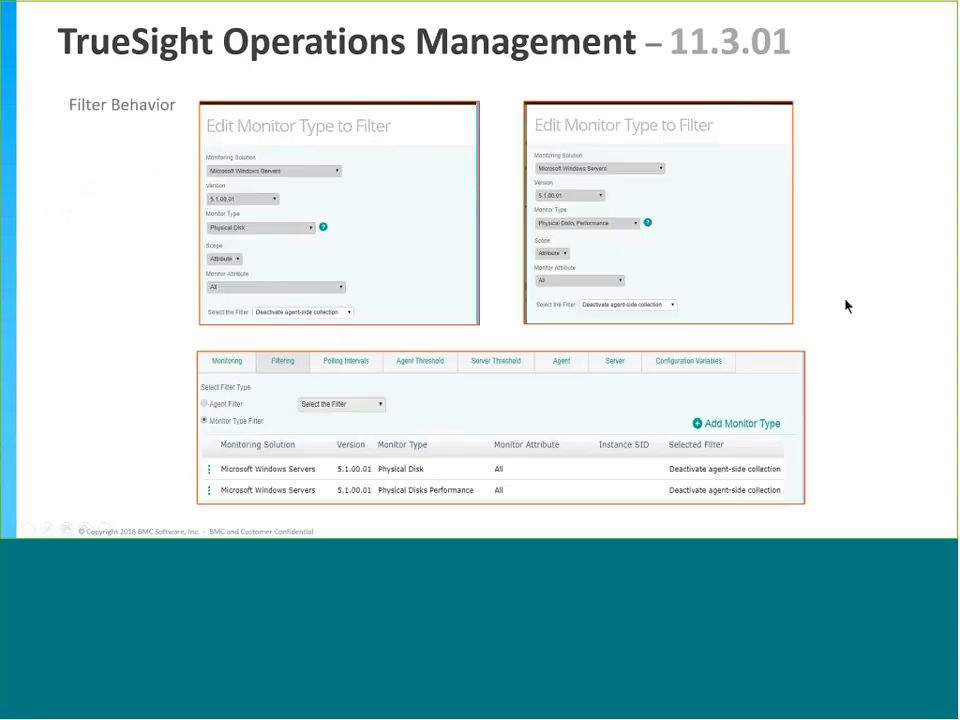
click(845, 300)
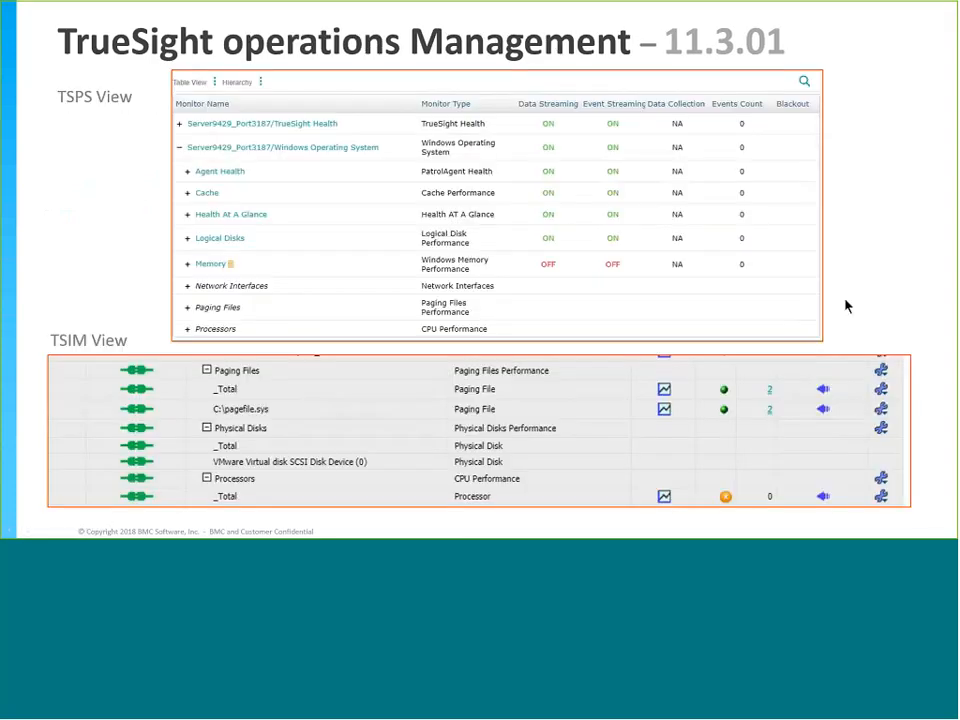
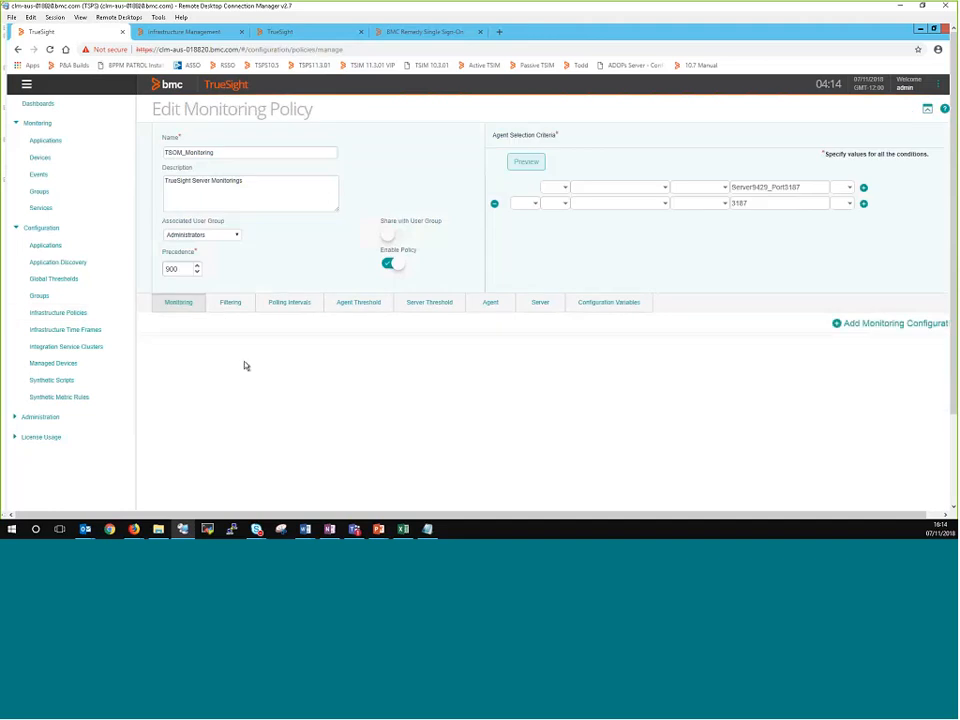
Step: Show the TSOM_Monitoring policy's filters, view the Physical Disk filter's settings, and close them without changes
click(231, 303)
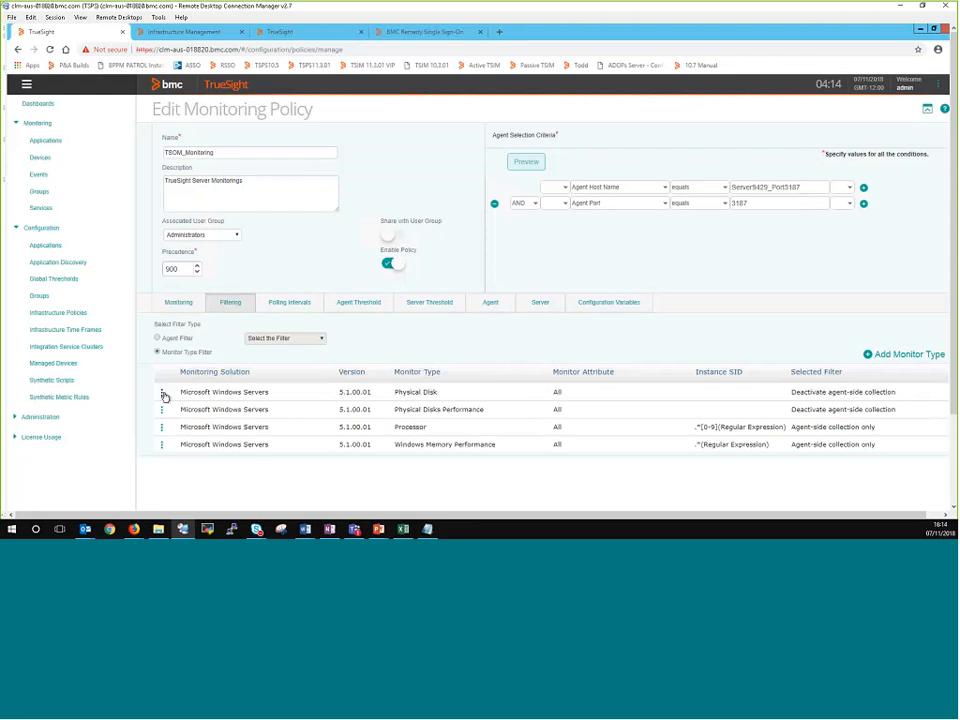
click(163, 393)
click(173, 401)
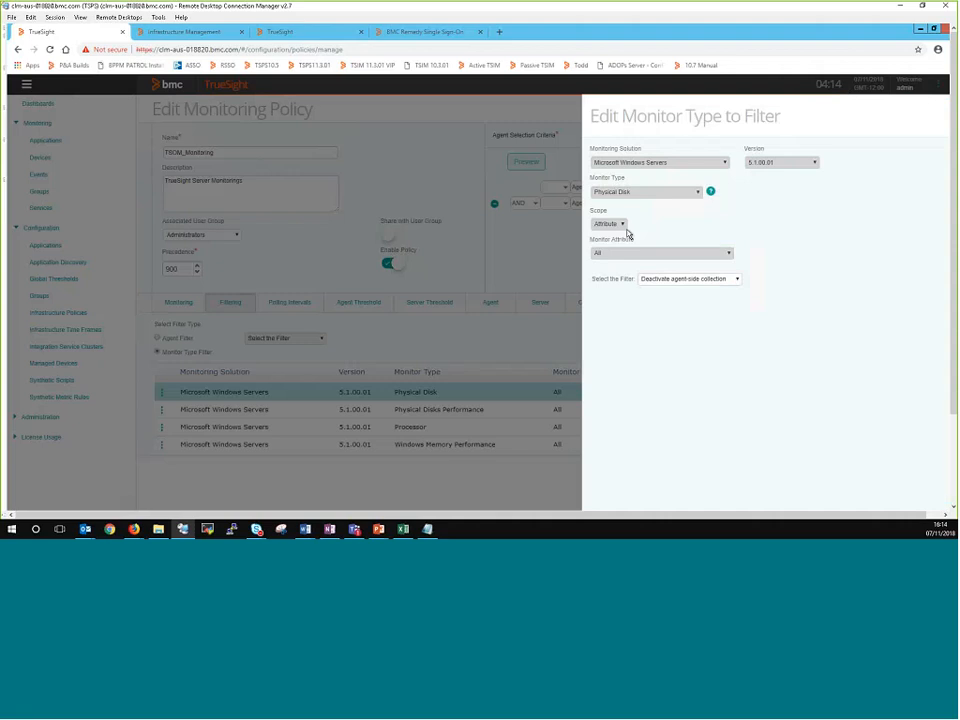
click(955, 478)
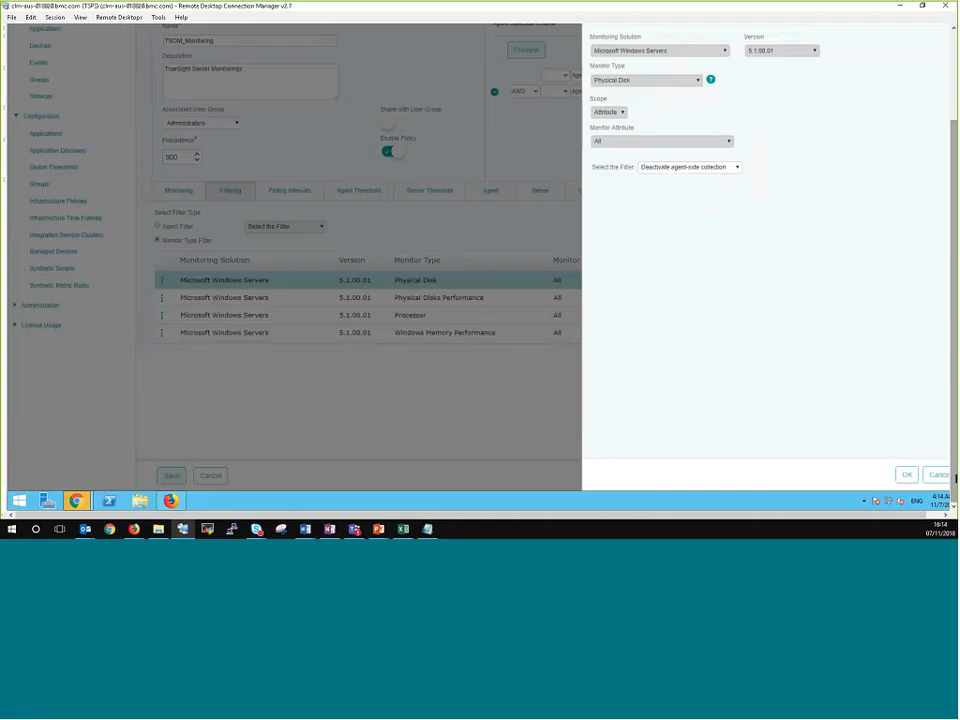
click(937, 475)
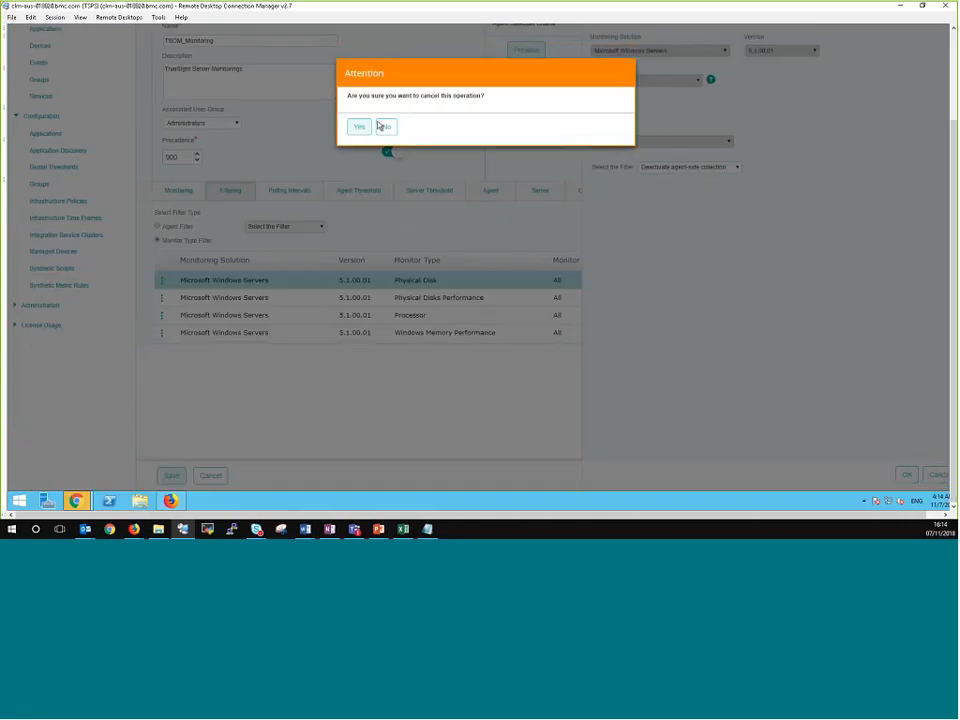
click(357, 126)
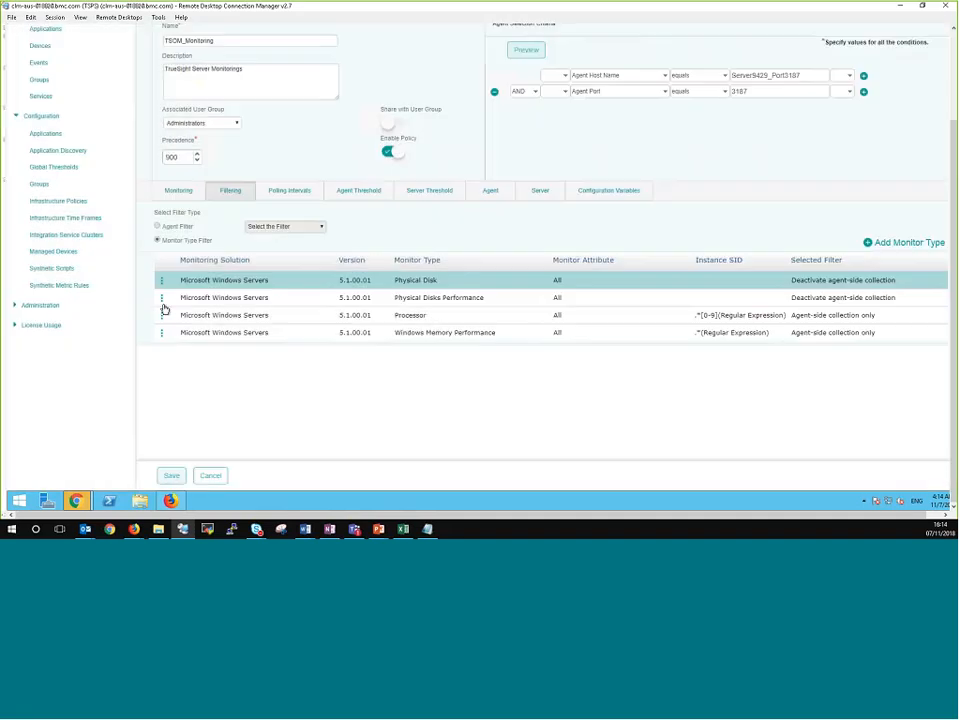
Step: View the settings of the Physical Disks Performance filter and return to the filter list
click(162, 300)
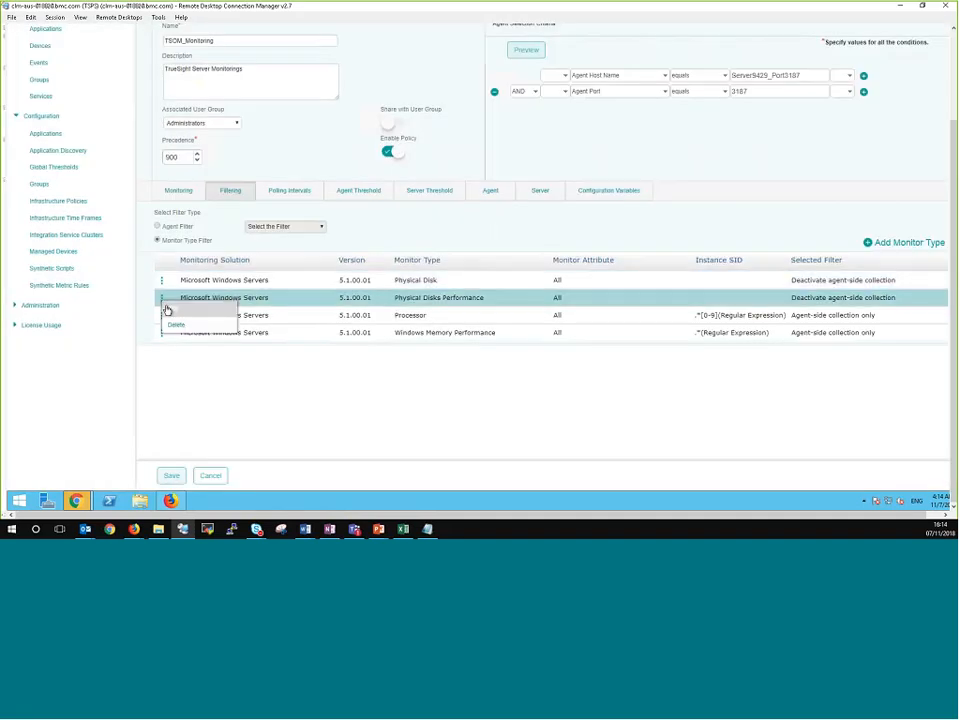
click(168, 311)
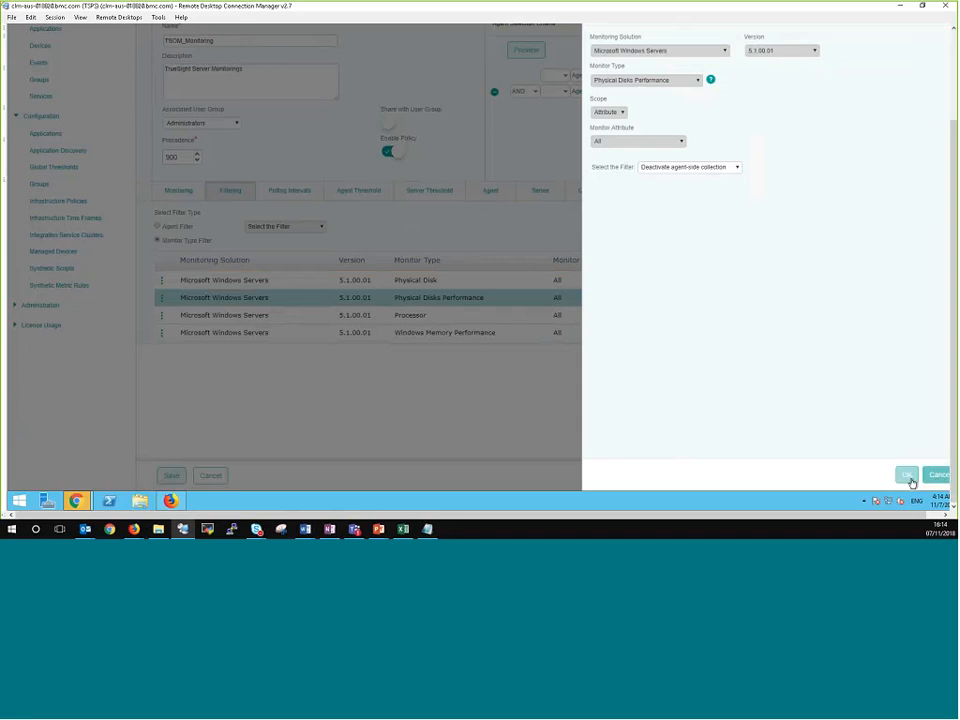
click(908, 476)
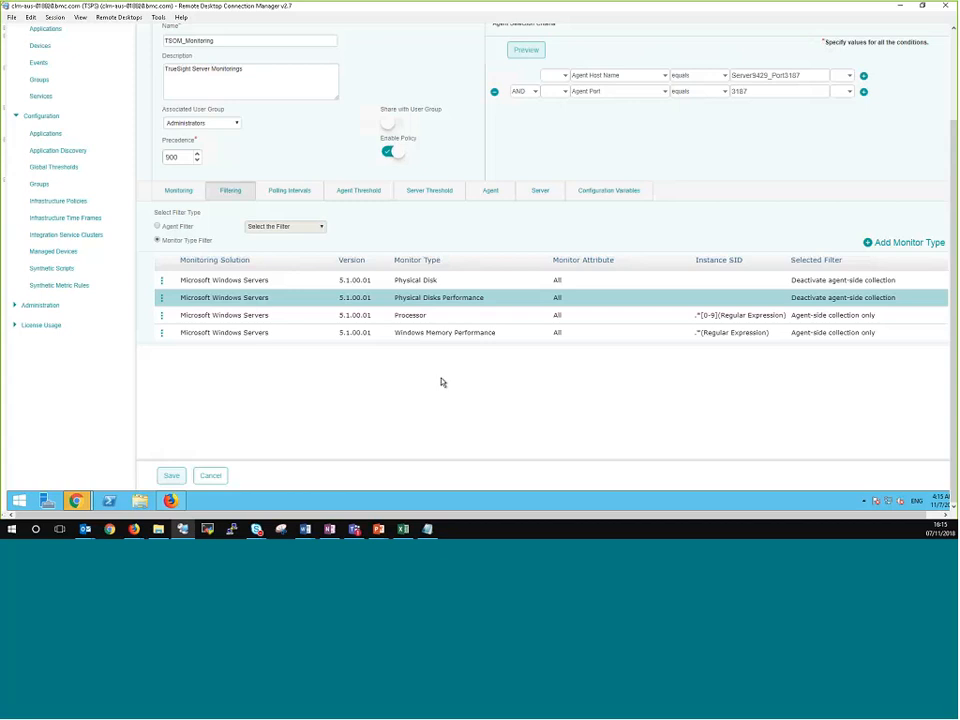
Step: View the Processor filter's instance expression and filter settings, and close them without changes
click(161, 318)
click(173, 328)
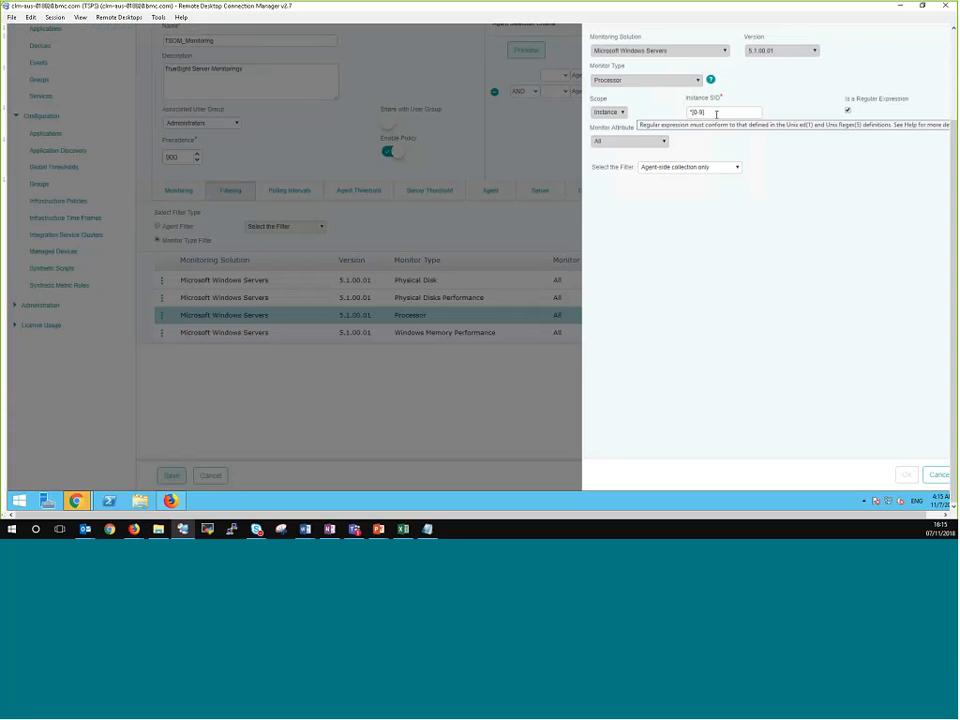
click(937, 474)
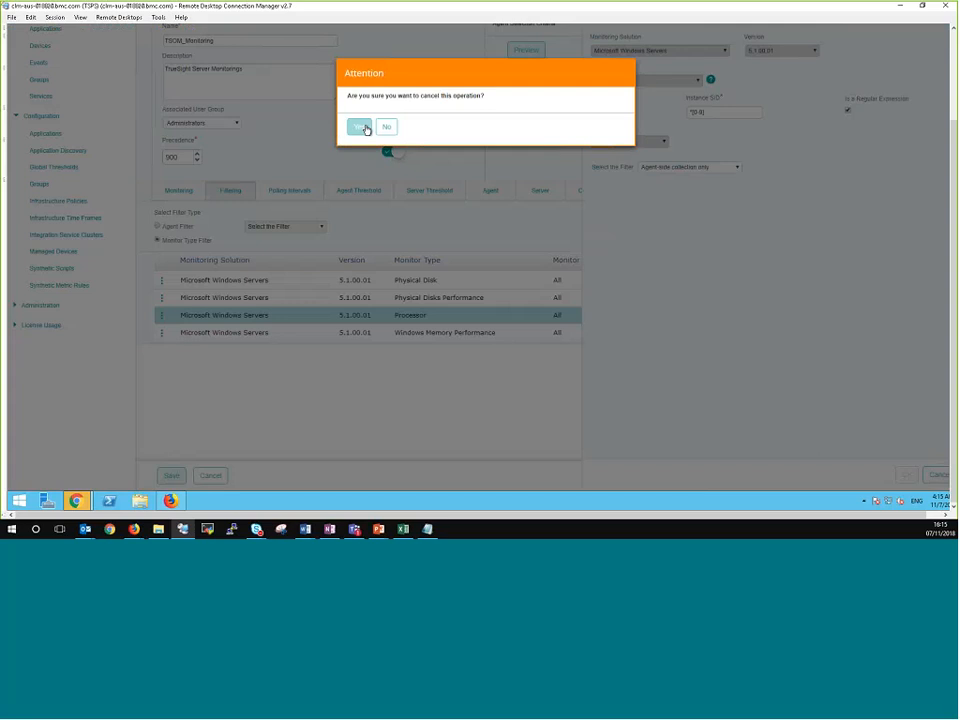
click(364, 128)
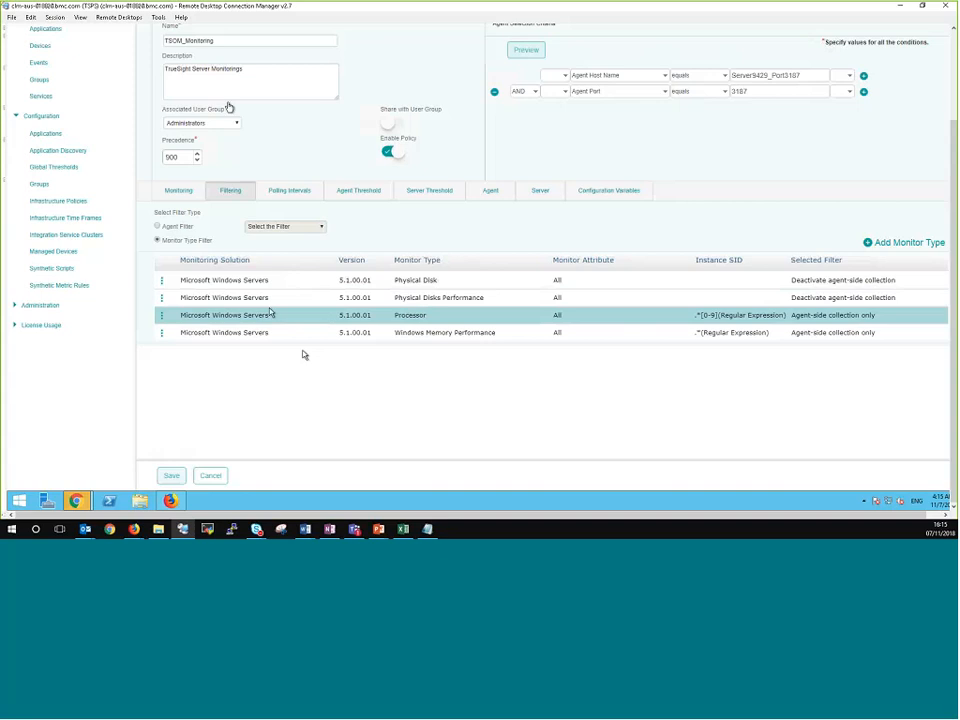
Step: Leave the policy without saving and view the monitored devices overview
click(40, 46)
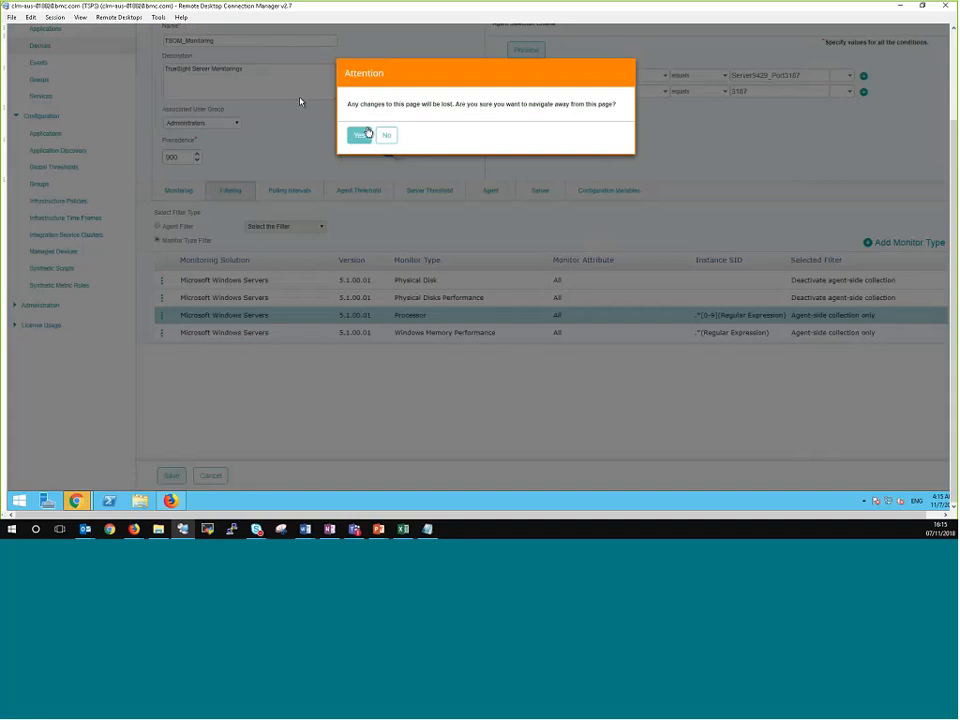
click(360, 134)
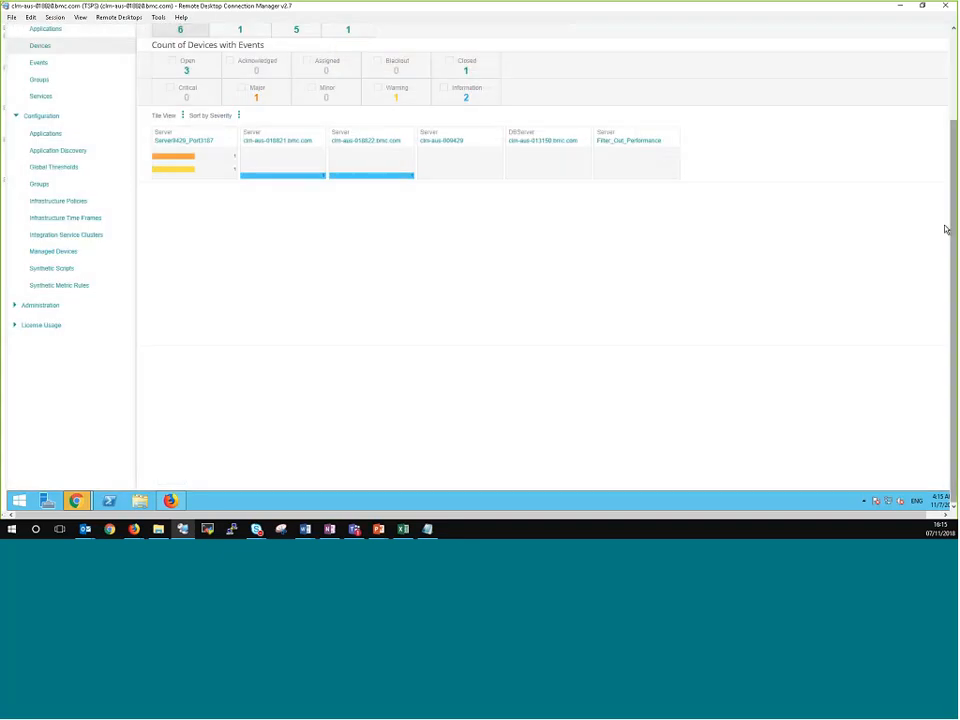
drag(955, 210, 950, 120)
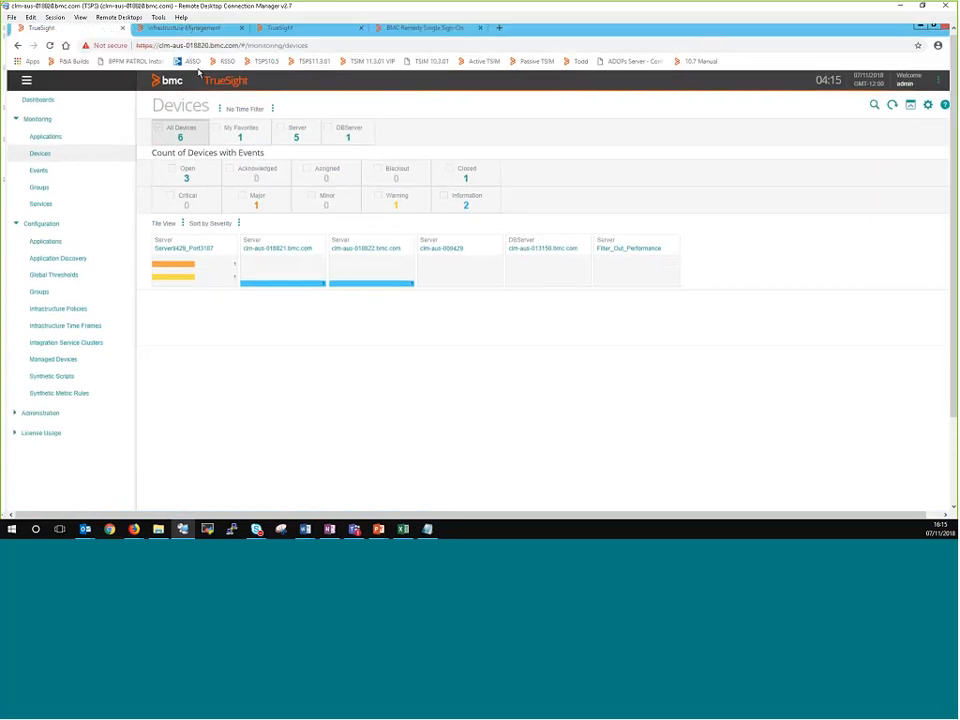
Step: In the Infrastructure Management console, examine Server9429_Port3187's Windows Operating System monitors with Physical Disks expanded
click(190, 33)
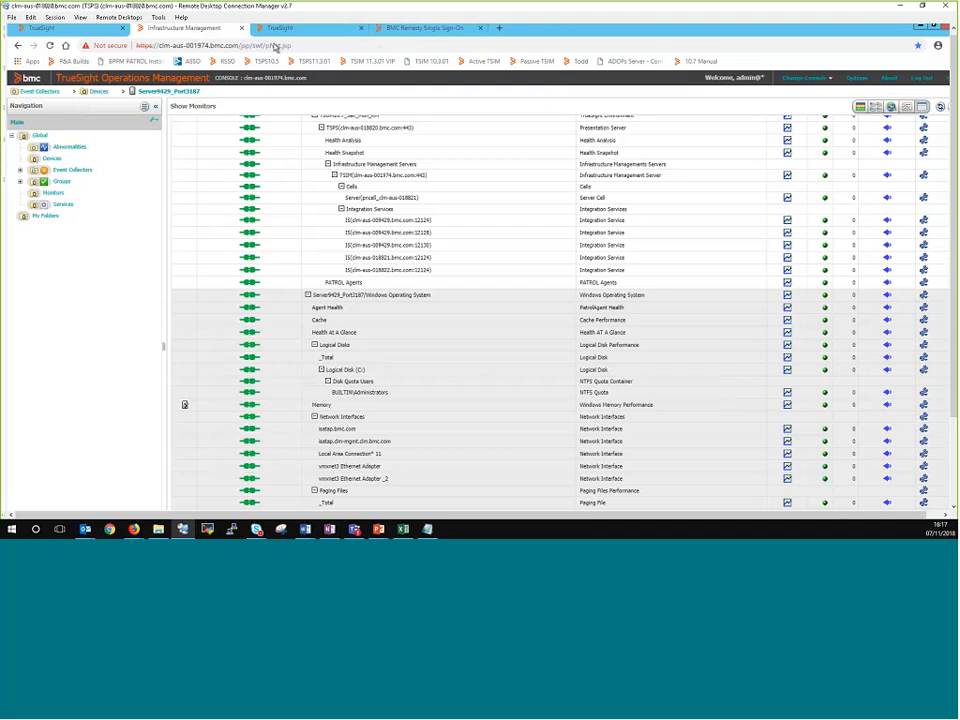
click(308, 296)
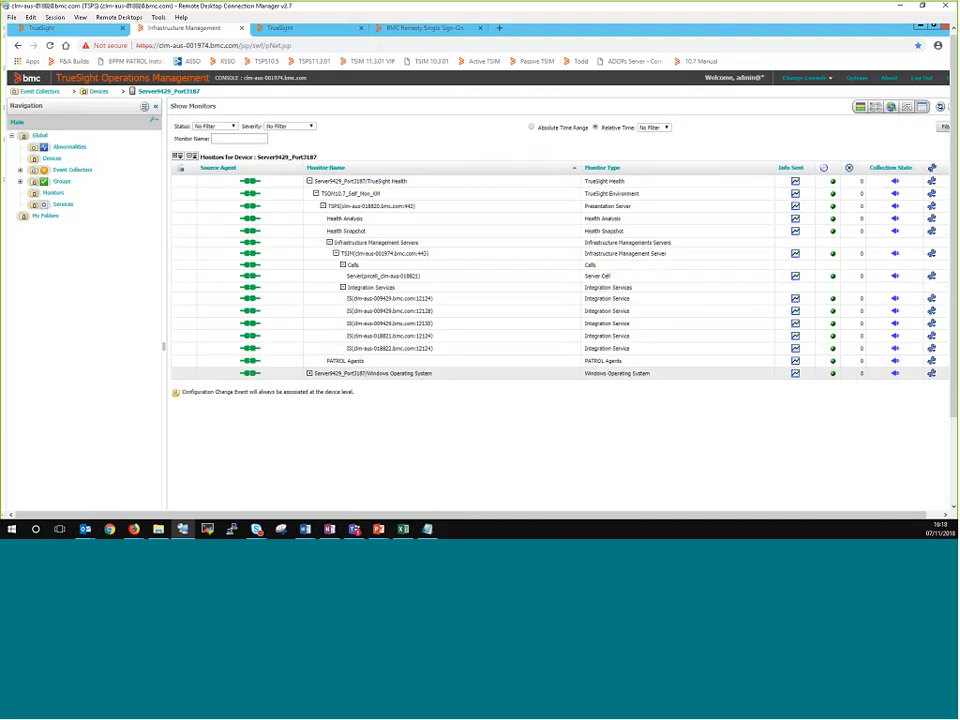
click(309, 373)
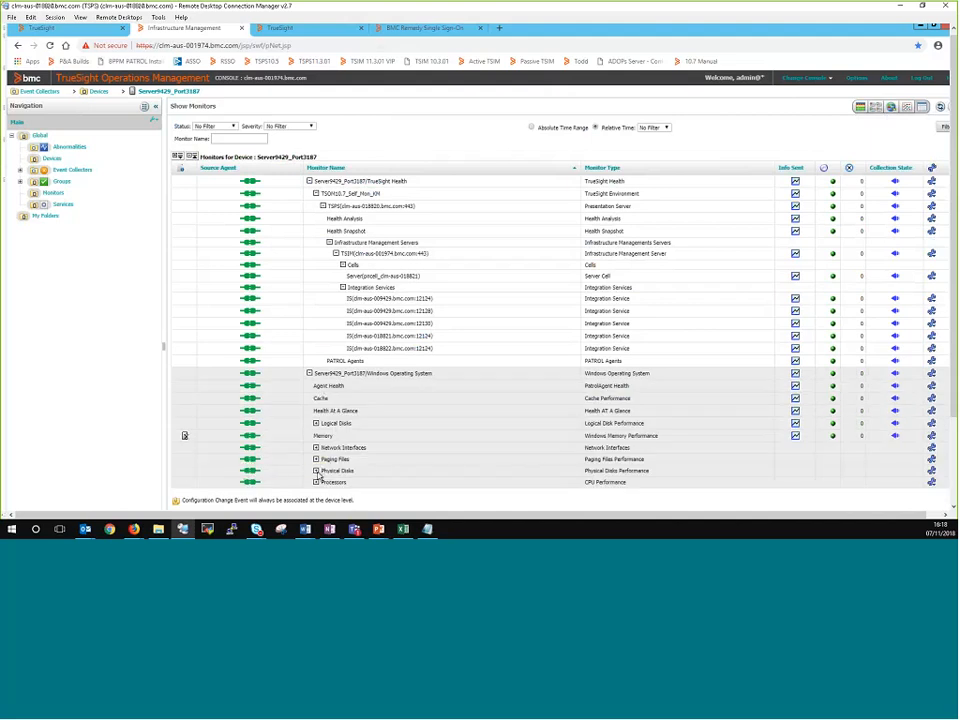
click(316, 470)
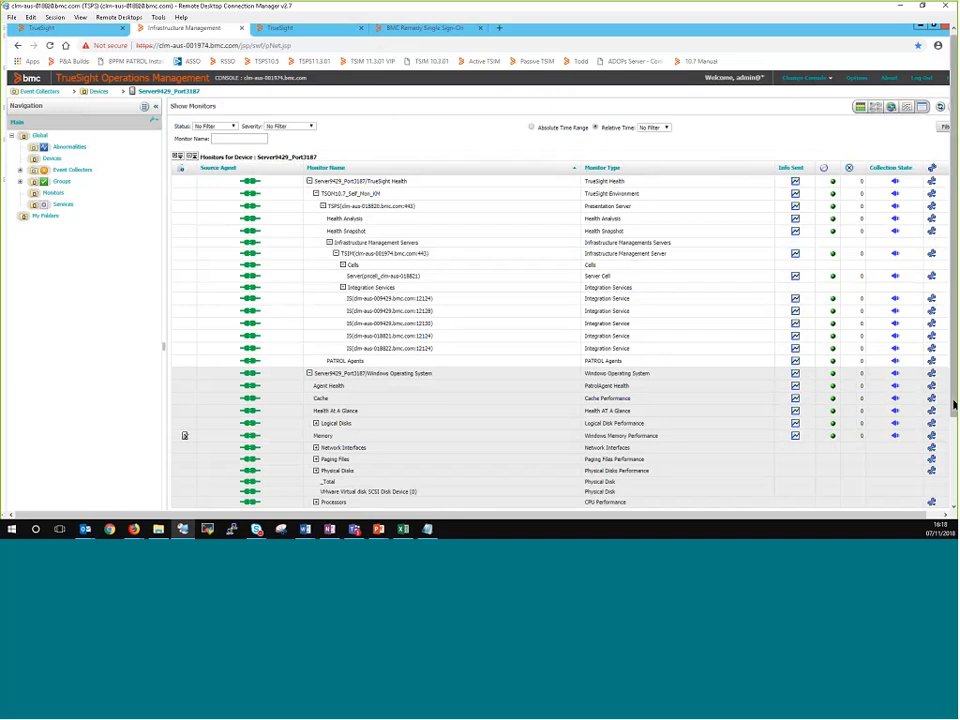
key(F11)
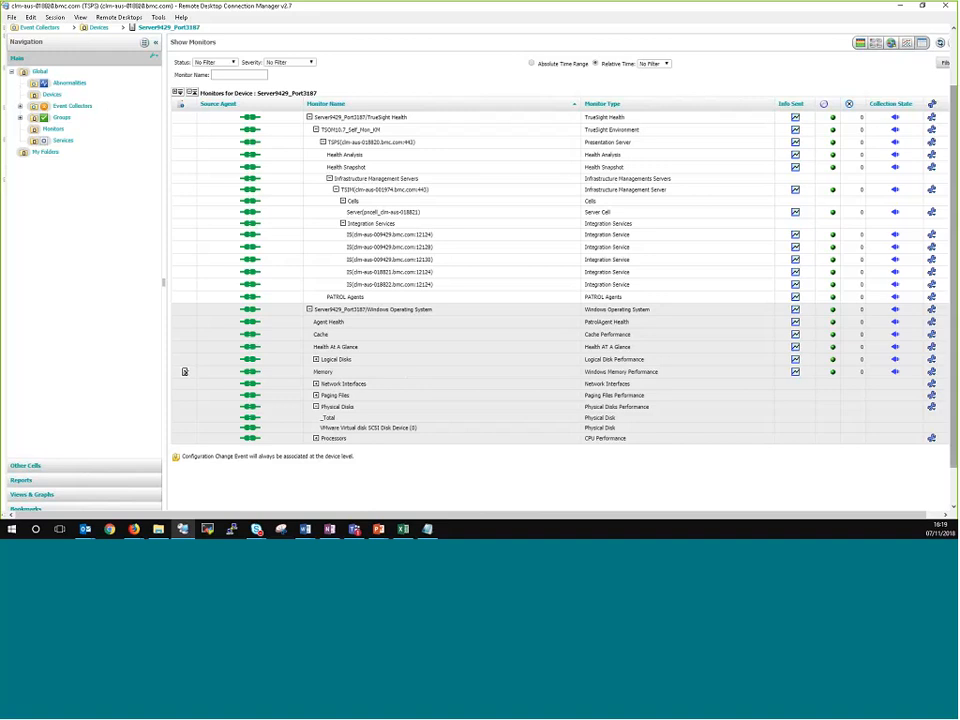
key(F11)
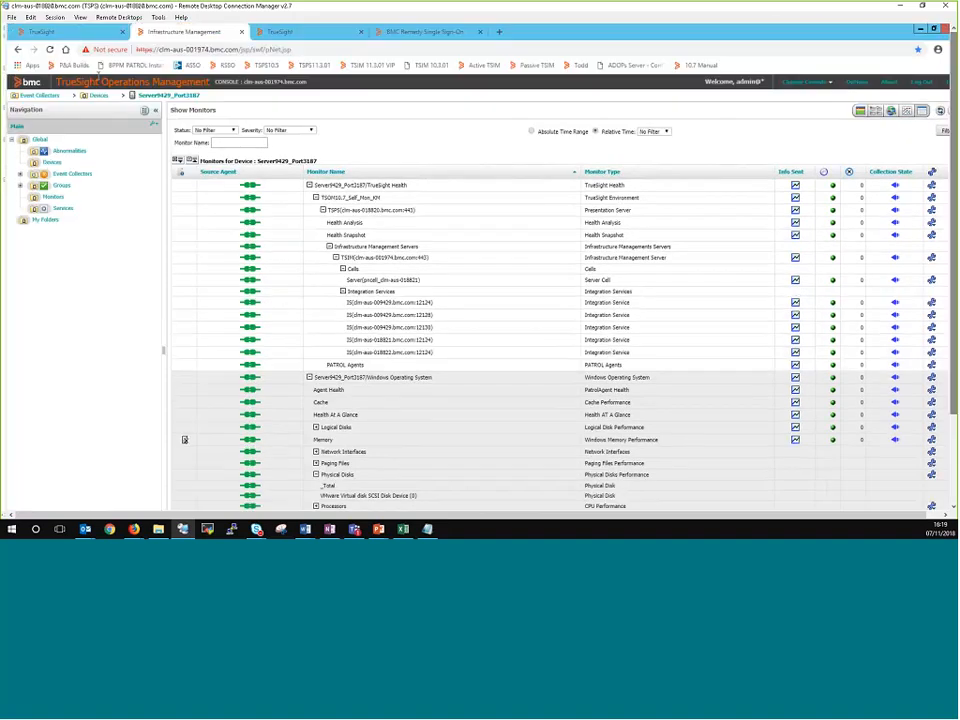
Step: Back in the TrueSight console, open the TSOM_Monitoring infrastructure policy for editing and show its filtering settings
click(83, 36)
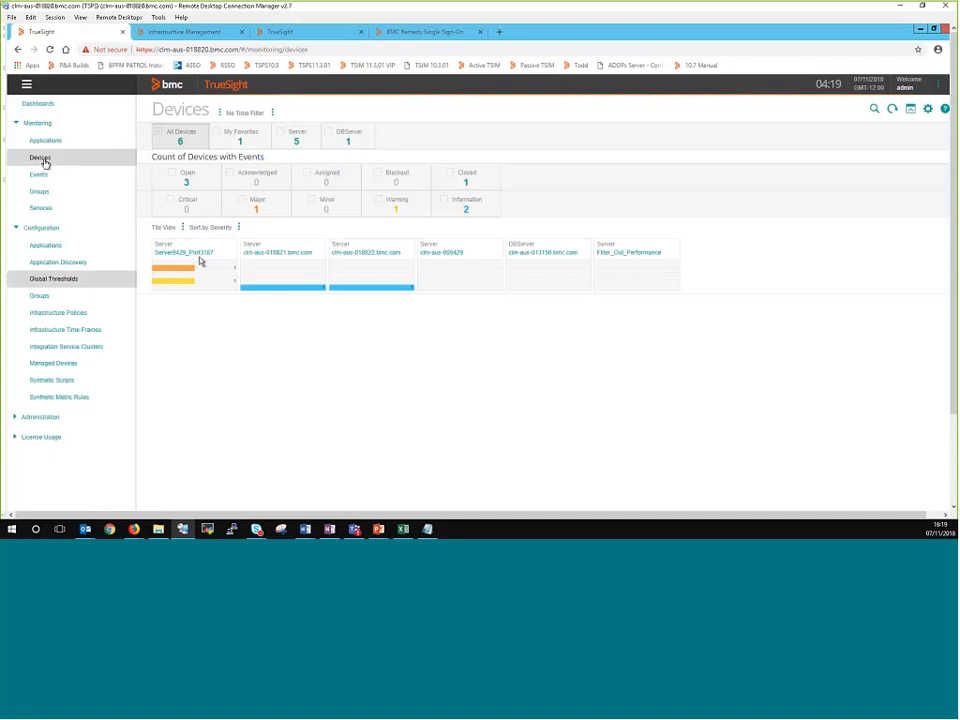
click(70, 314)
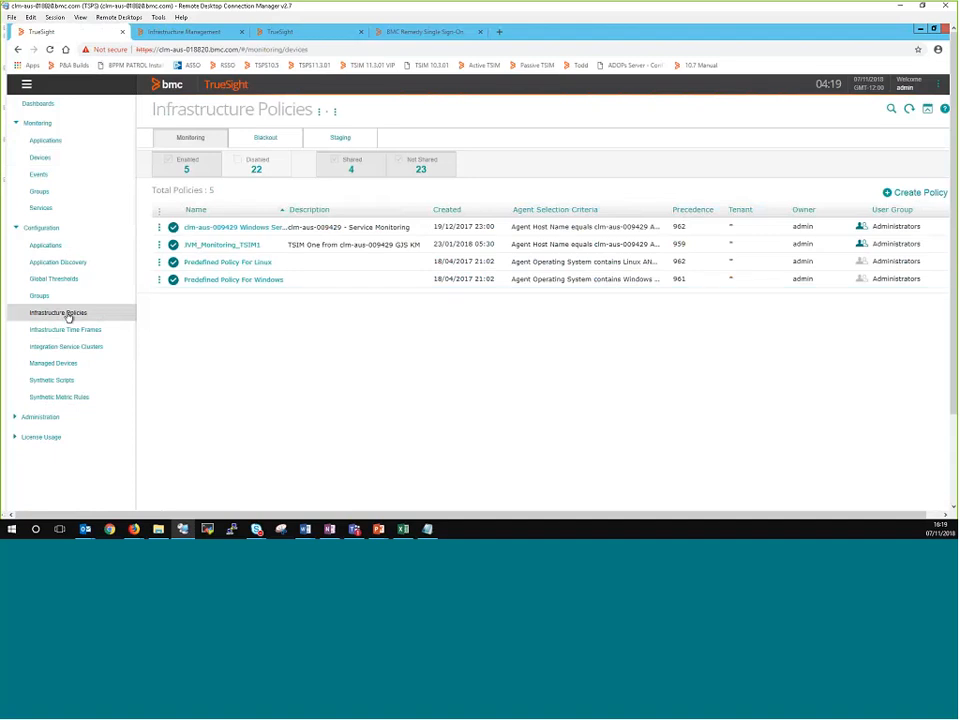
click(159, 297)
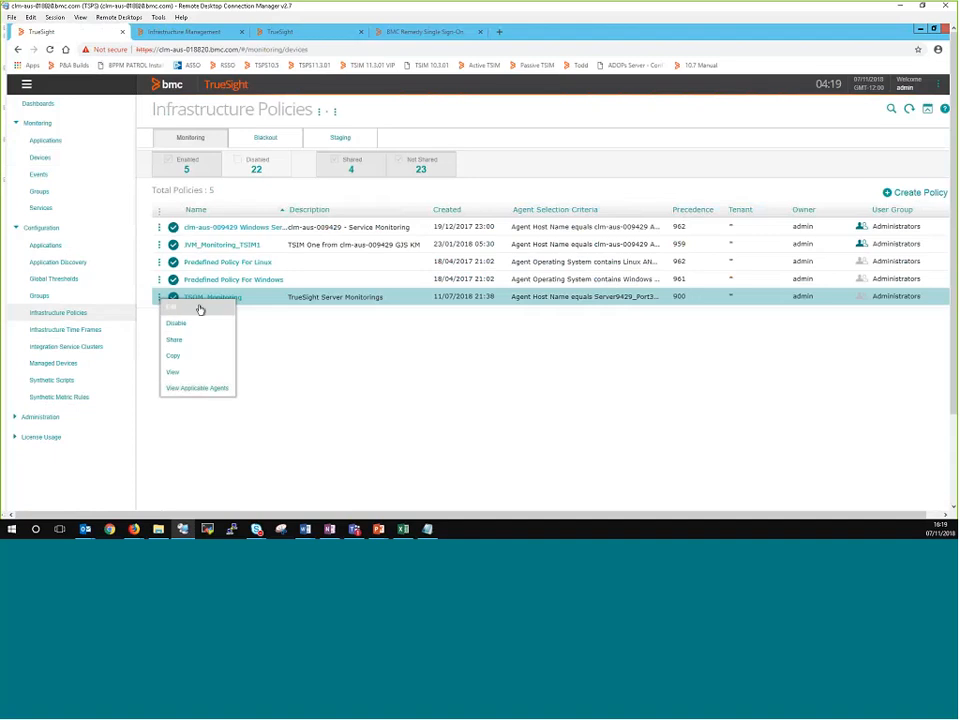
click(178, 308)
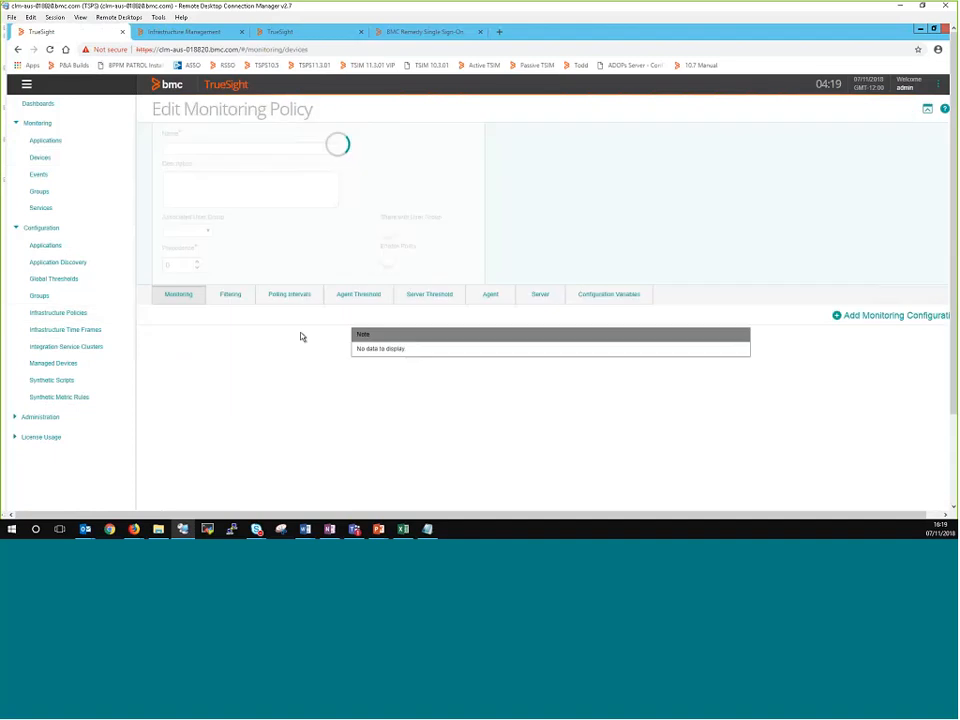
click(231, 303)
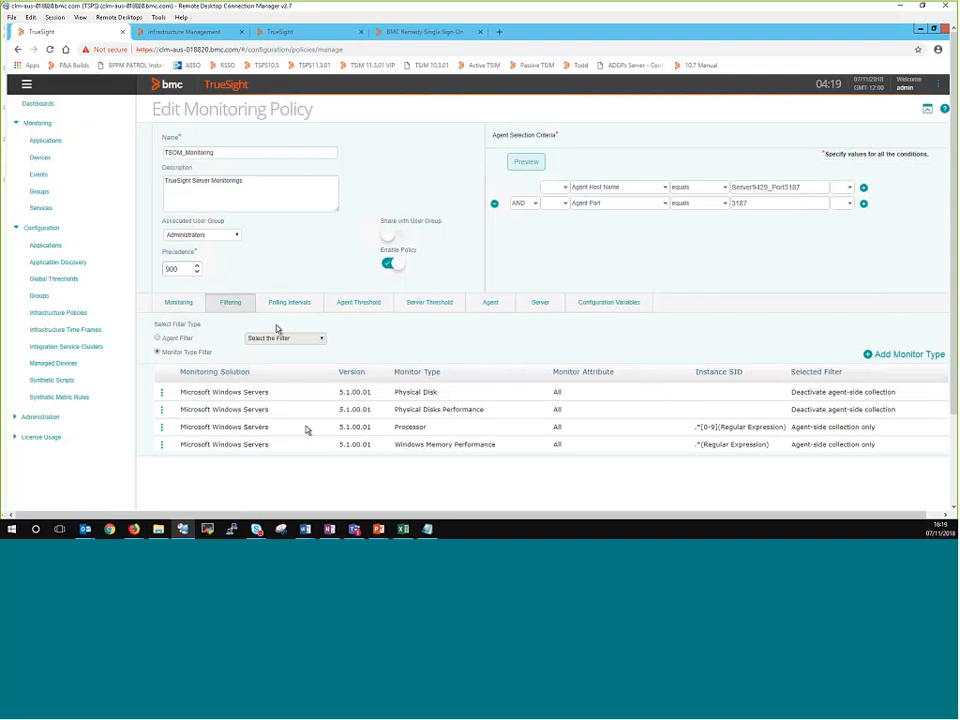
Step: Start adding a monitor type to the policy's filters and review the available filter options
click(903, 357)
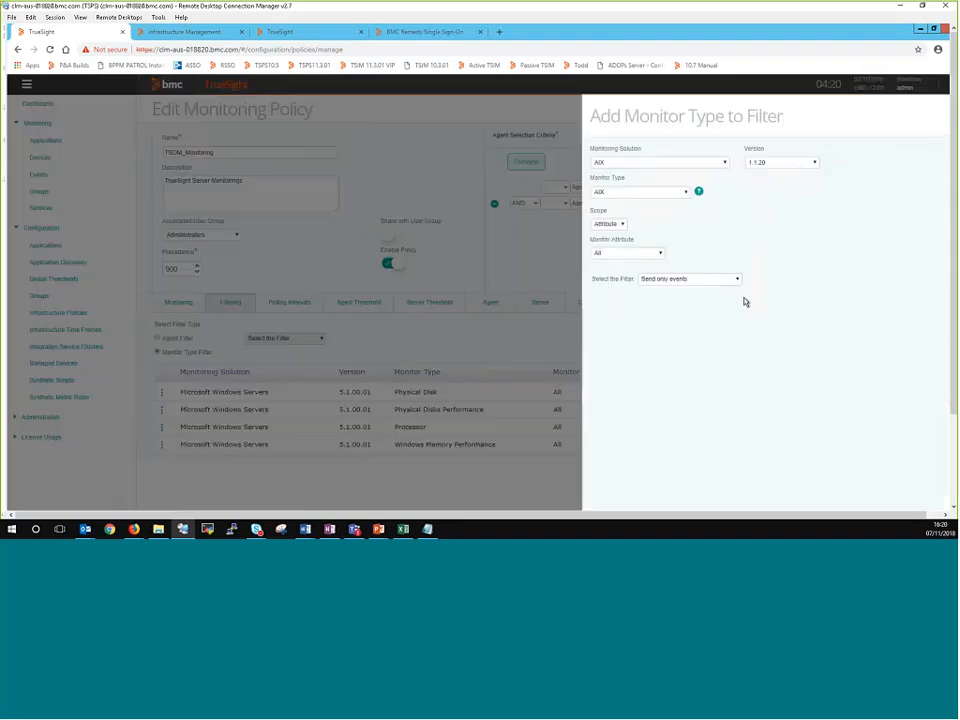
click(737, 280)
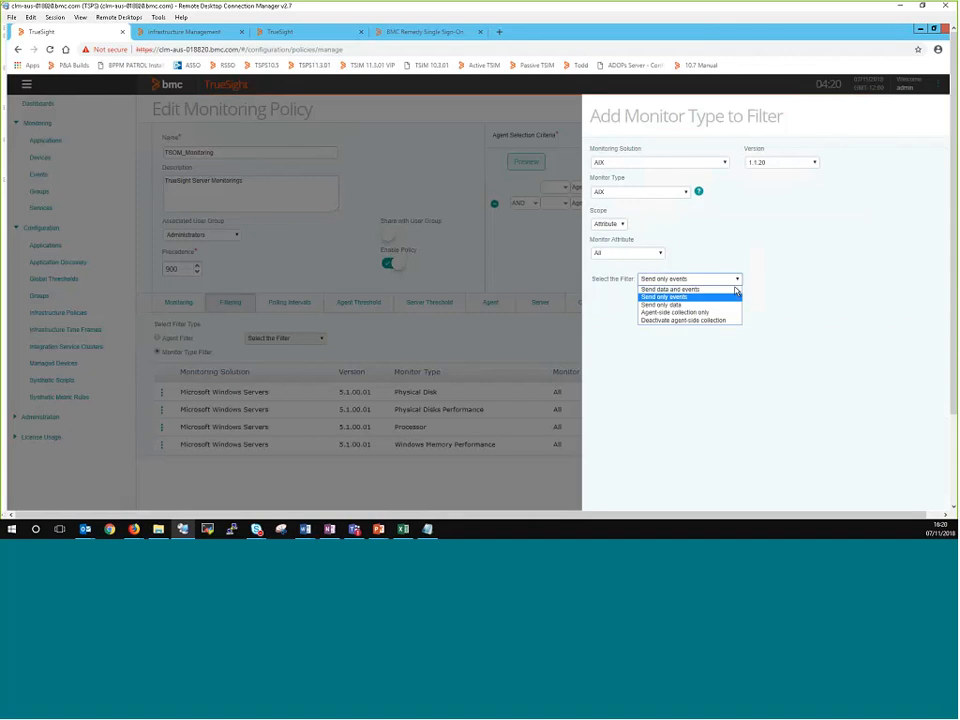
click(624, 227)
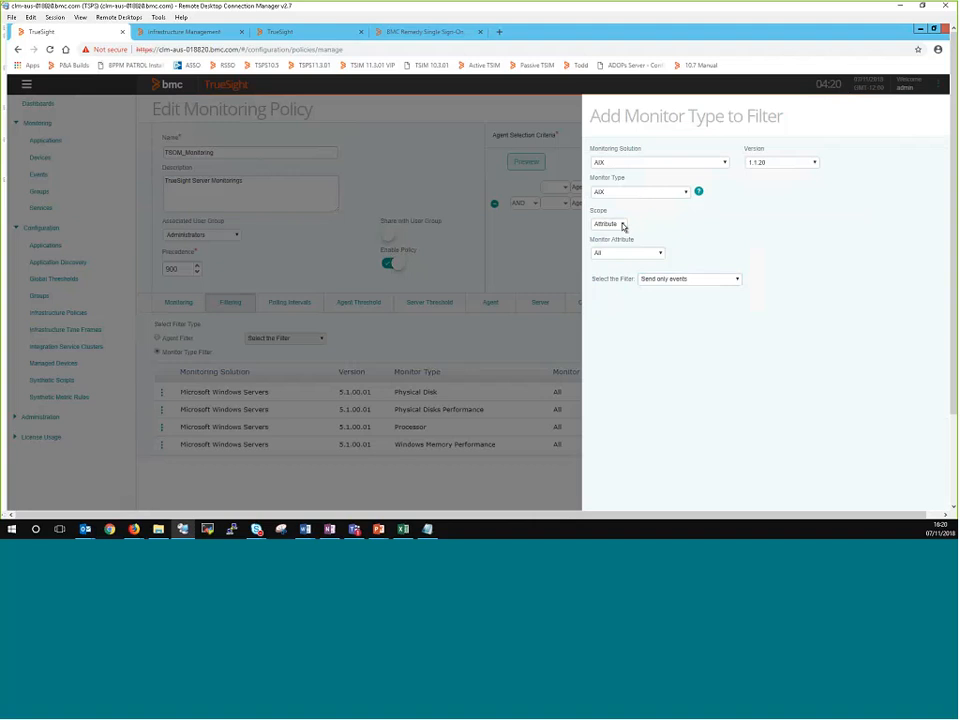
click(623, 227)
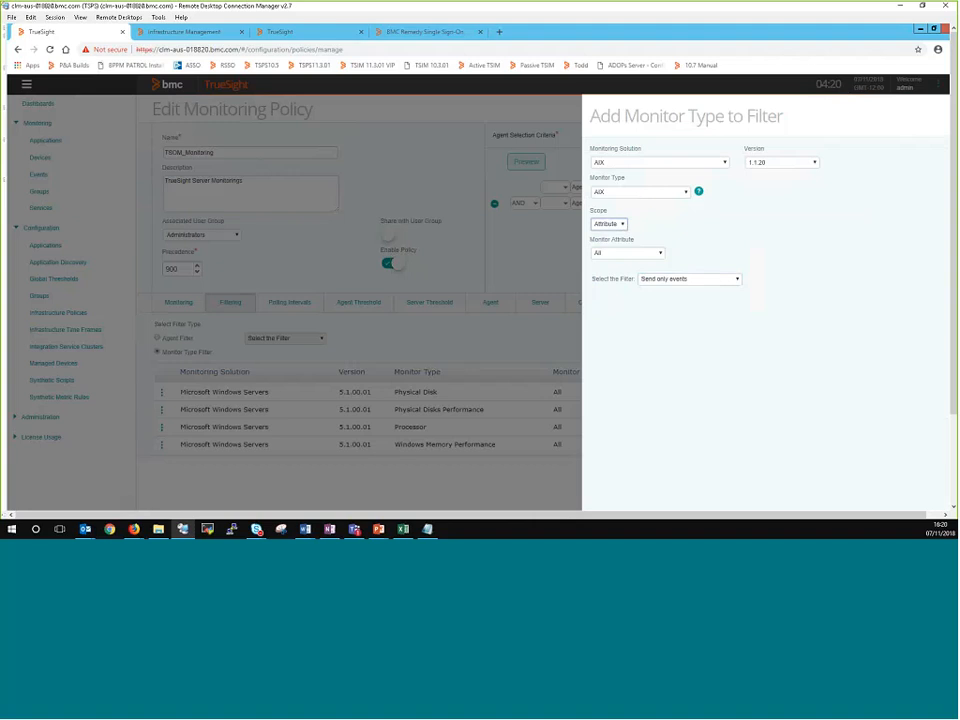
Step: Set the new filter's monitoring solution to Microsoft Windows Servers
click(725, 162)
scroll(658, 245, down, 5)
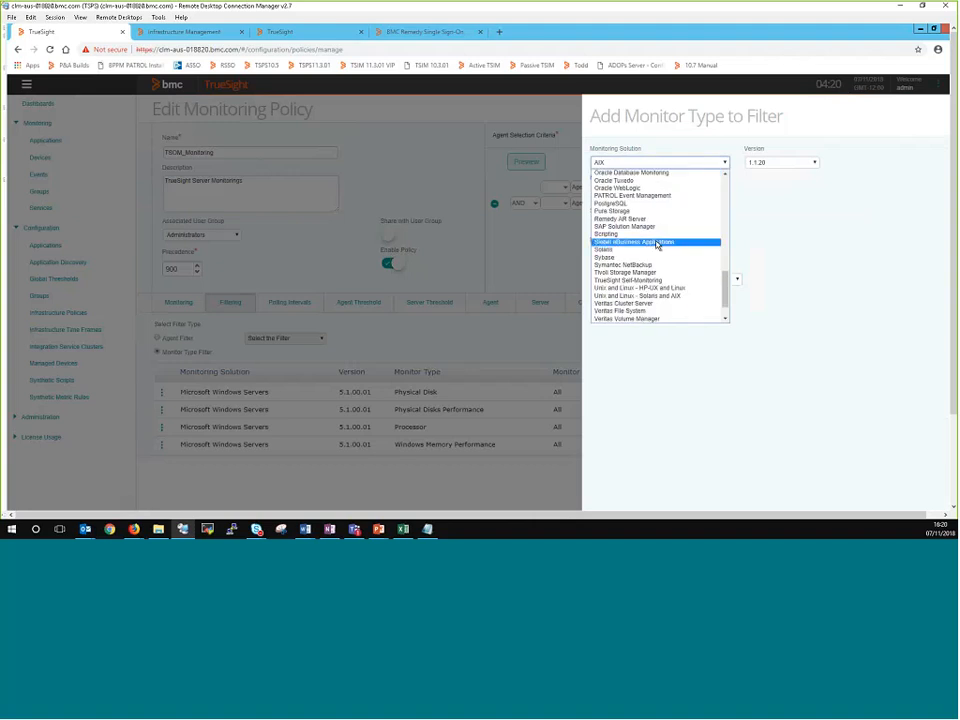
key(w)
key(w)
scroll(657, 245, up, 2)
scroll(657, 245, up, 5)
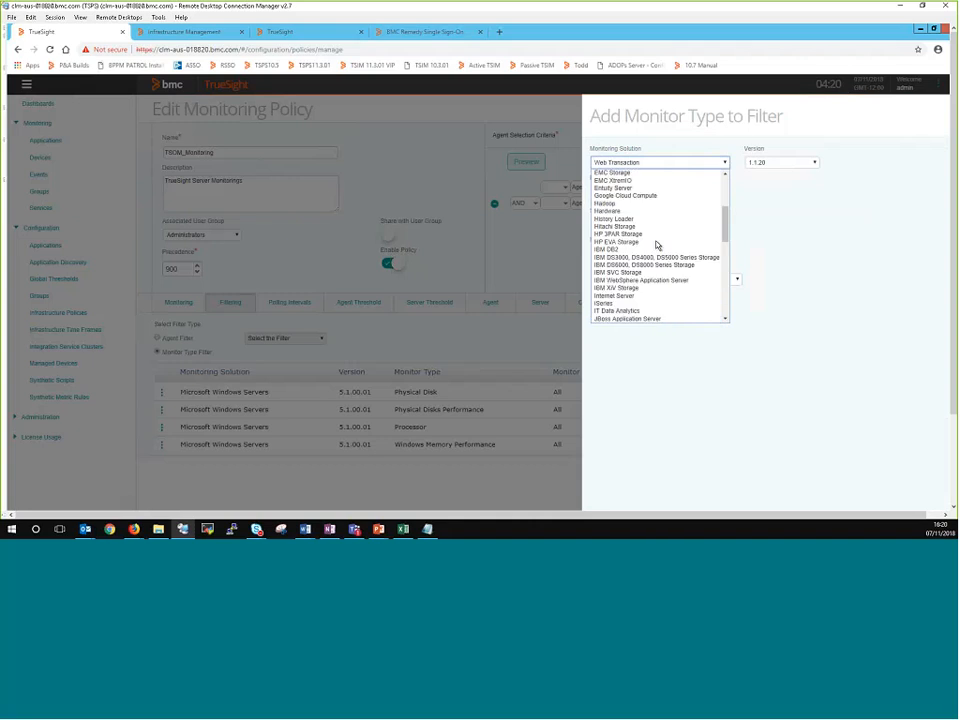
scroll(657, 245, down, 8)
scroll(657, 245, up, 10)
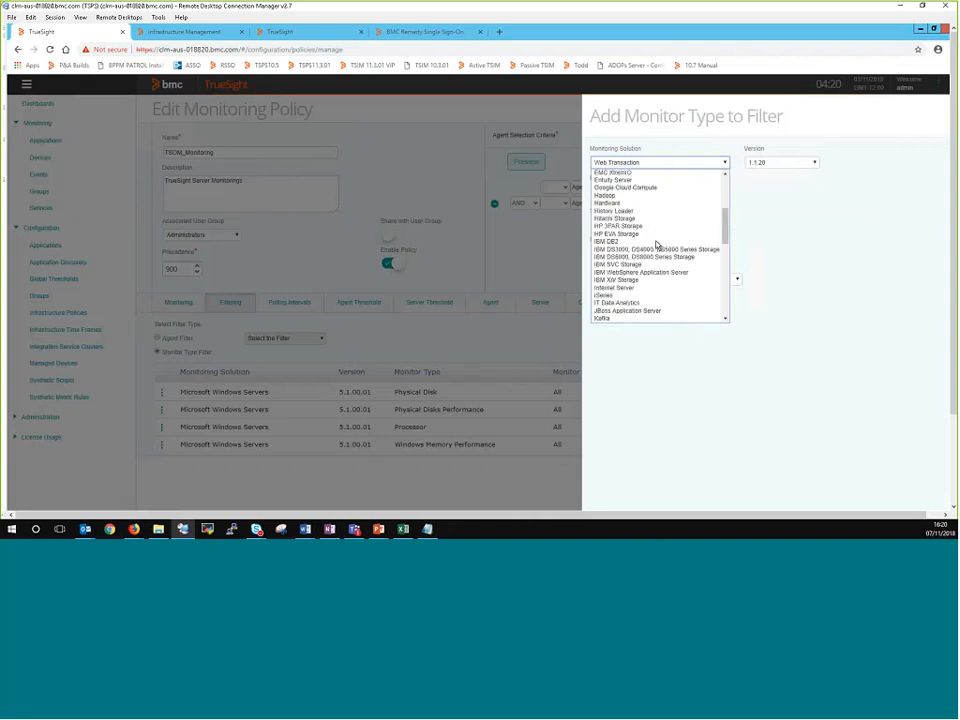
scroll(657, 245, down, 3)
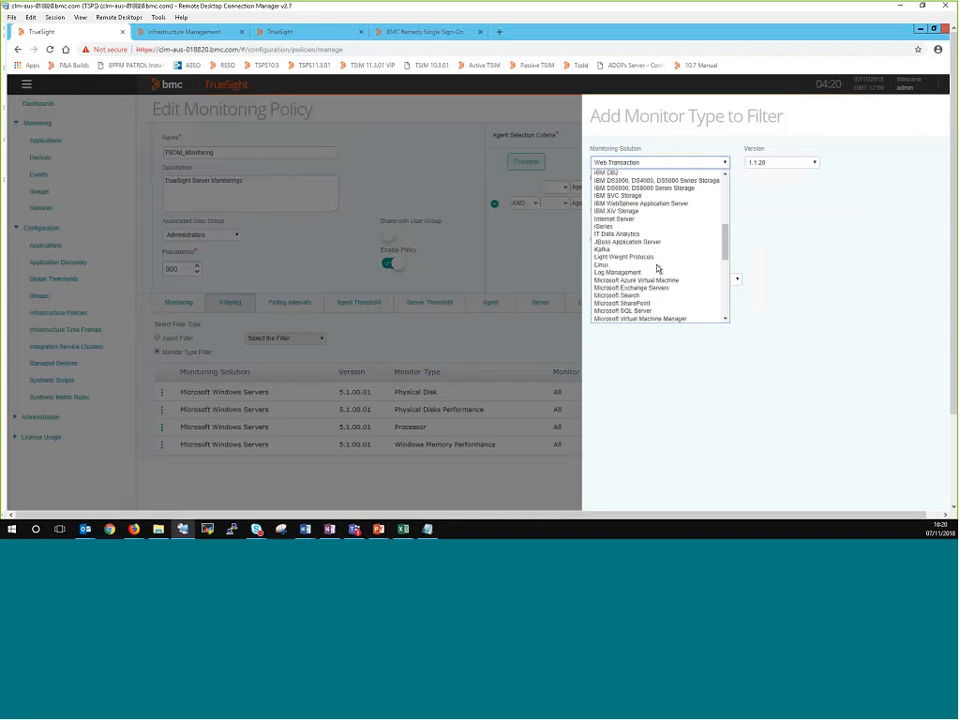
click(725, 321)
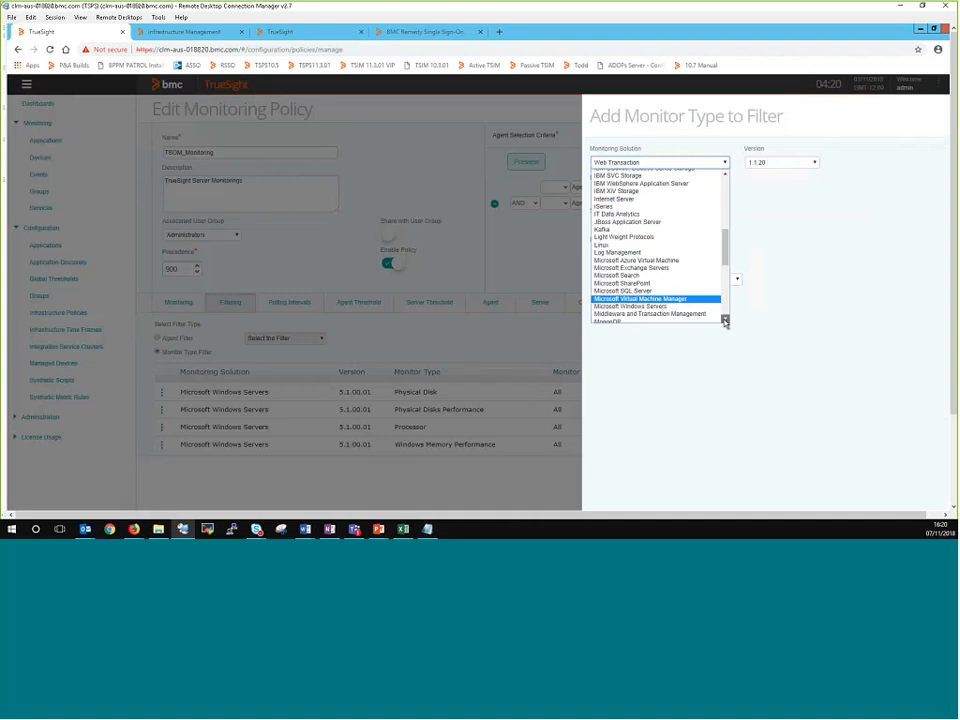
click(725, 321)
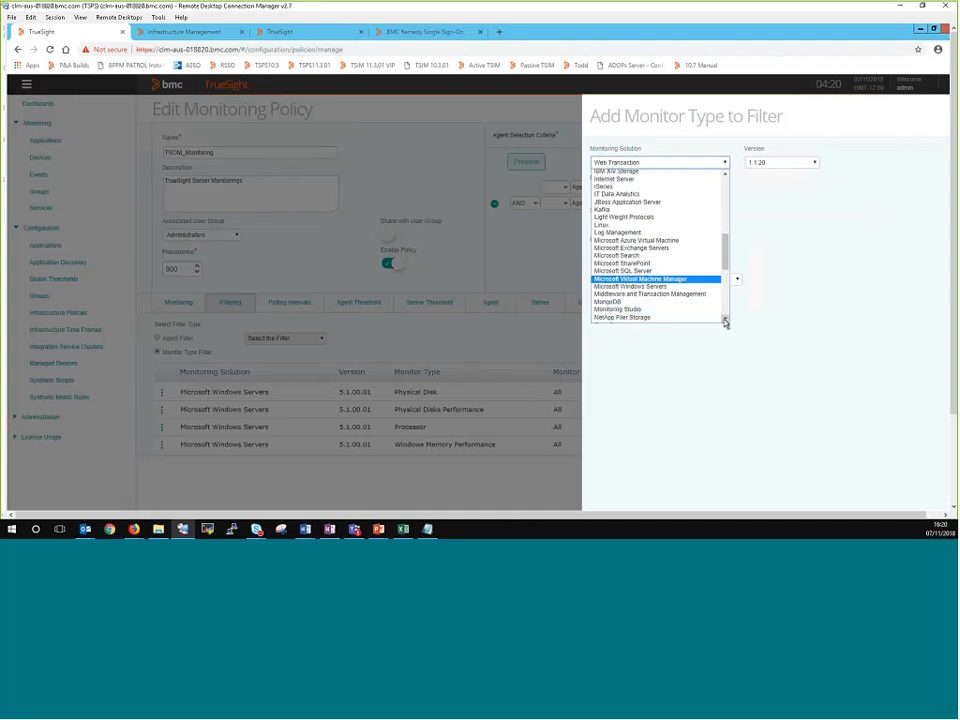
click(670, 286)
Step: Set the monitor type to filter to Windows Memory Performance
click(681, 192)
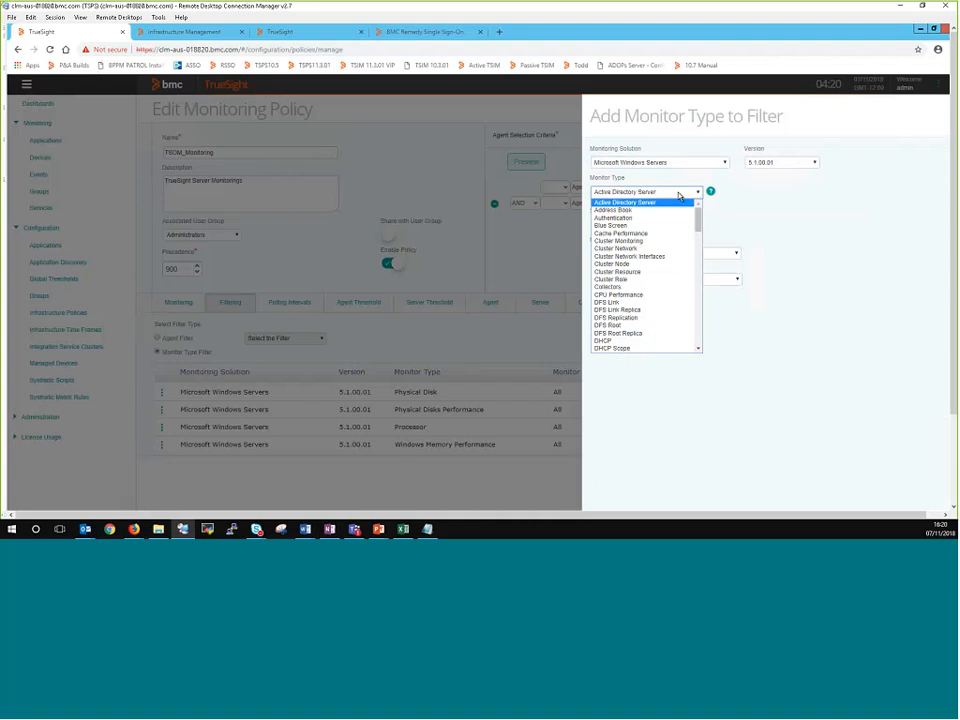
scroll(650, 340, down, 5)
scroll(650, 335, down, 10)
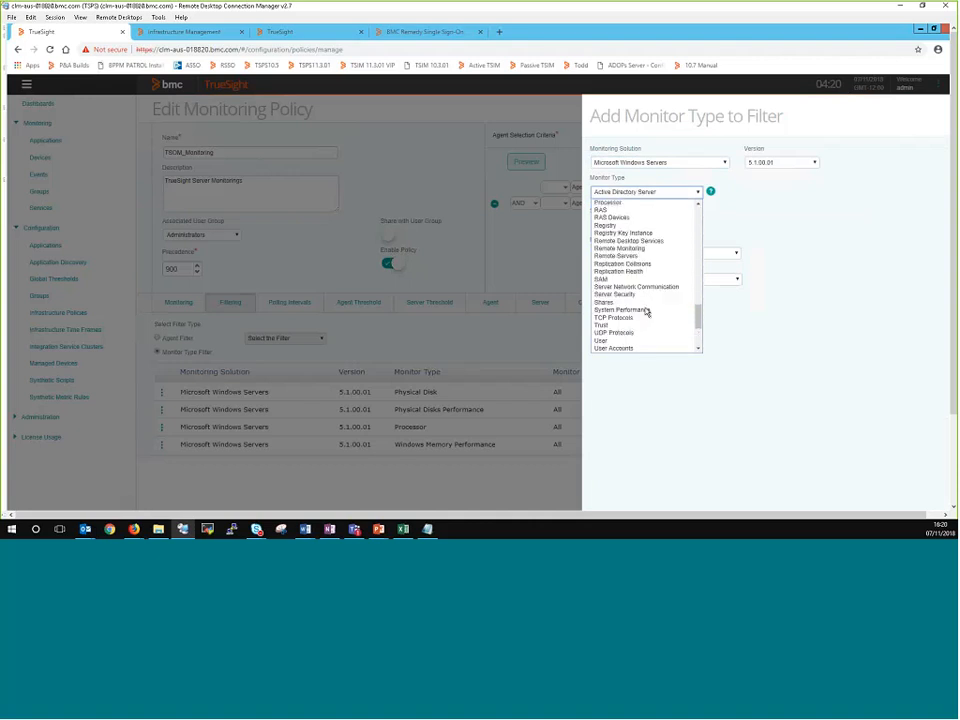
scroll(650, 312, up, 4)
scroll(658, 319, up, 6)
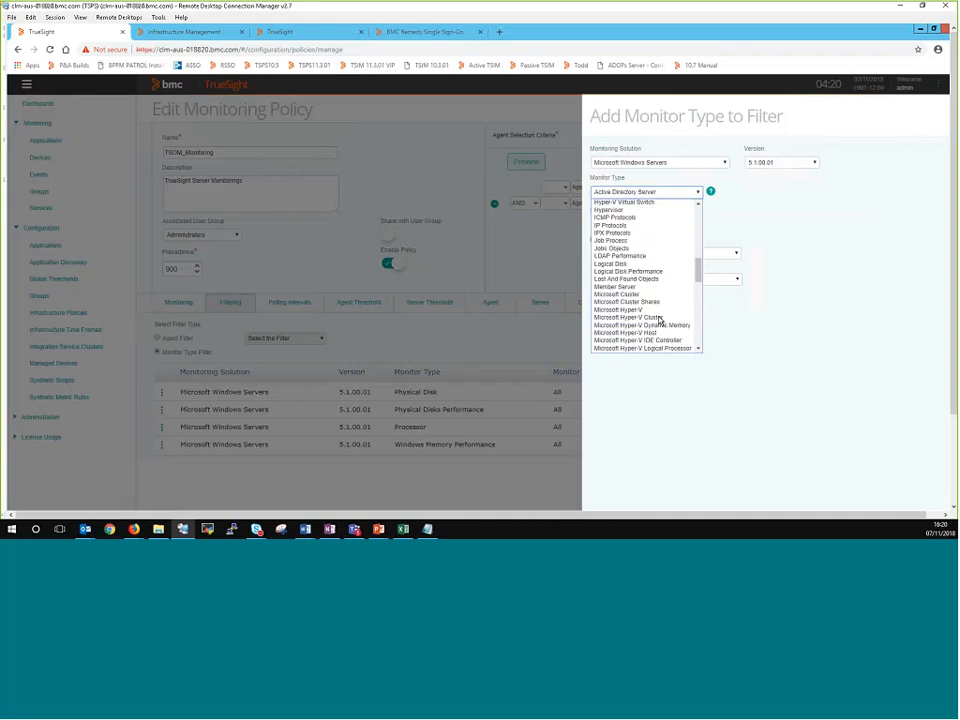
scroll(659, 321, down, 2)
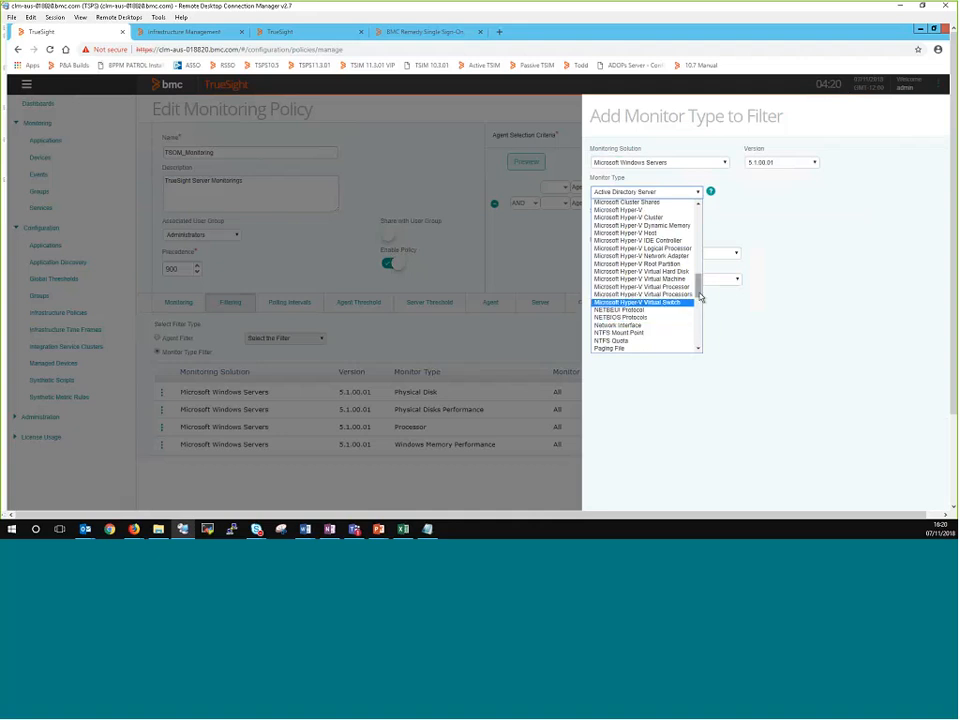
scroll(700, 291, up, 2)
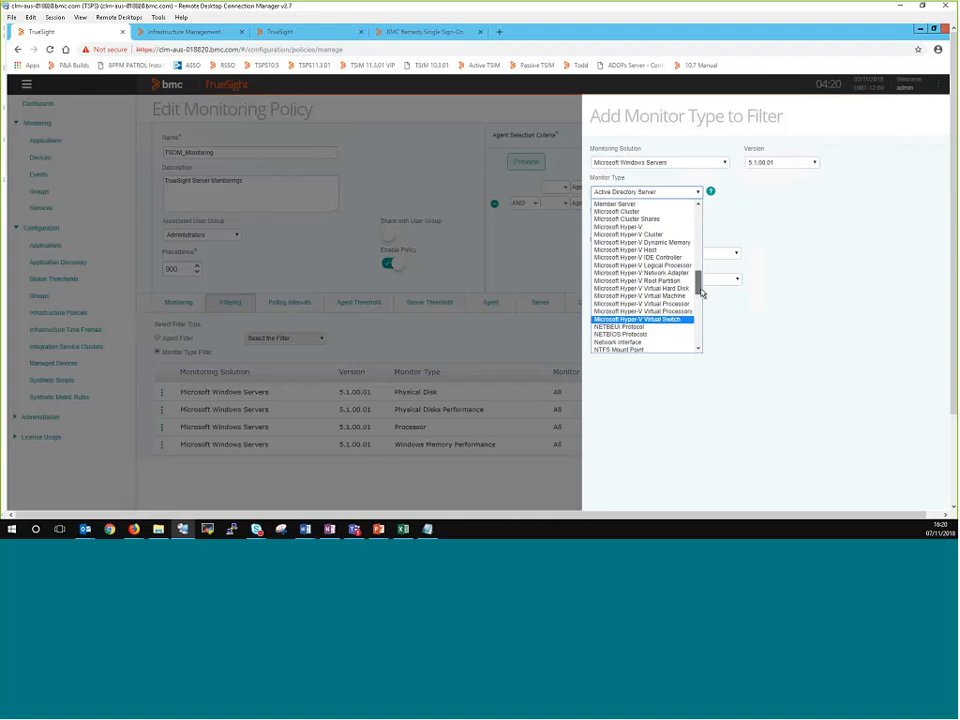
drag(700, 291, 696, 334)
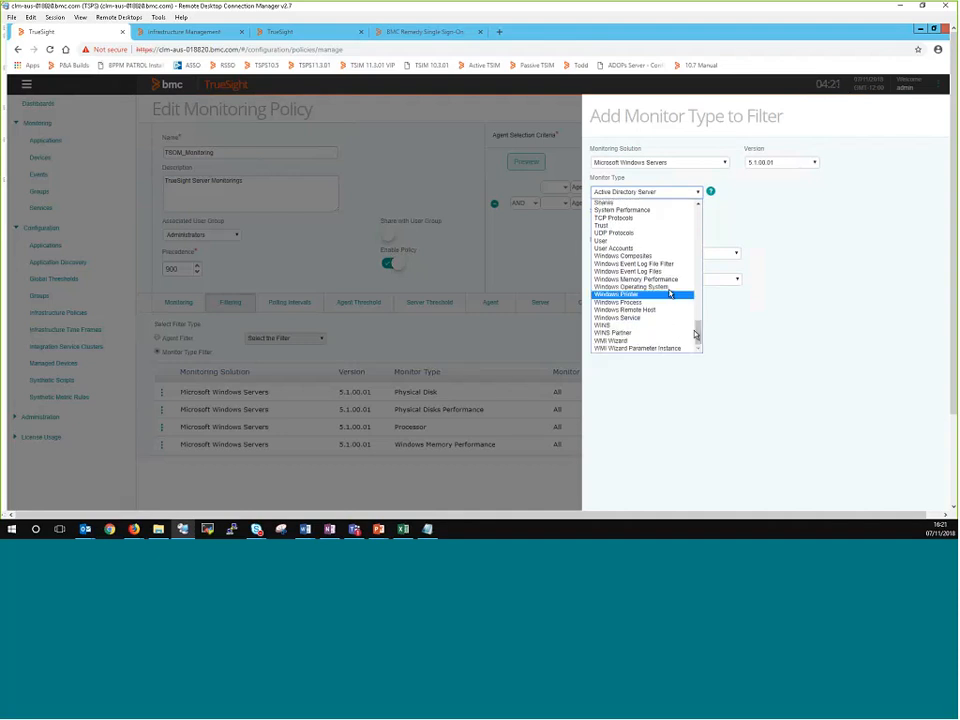
click(667, 280)
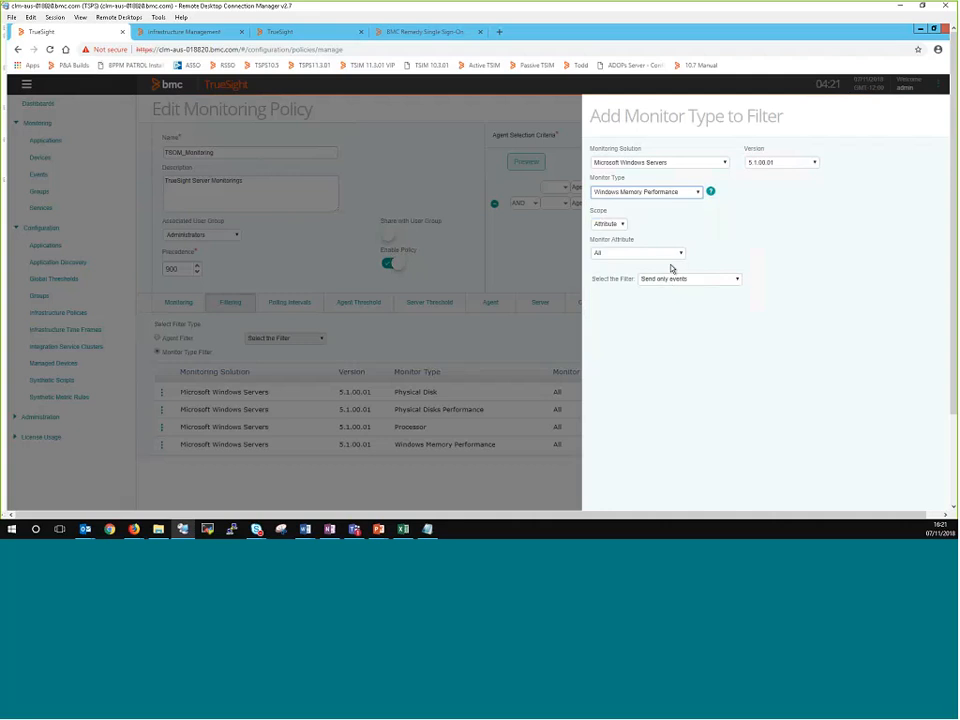
Step: Try to scope the filter by instance, with instance SID * treated as a regular expression
click(614, 225)
click(610, 243)
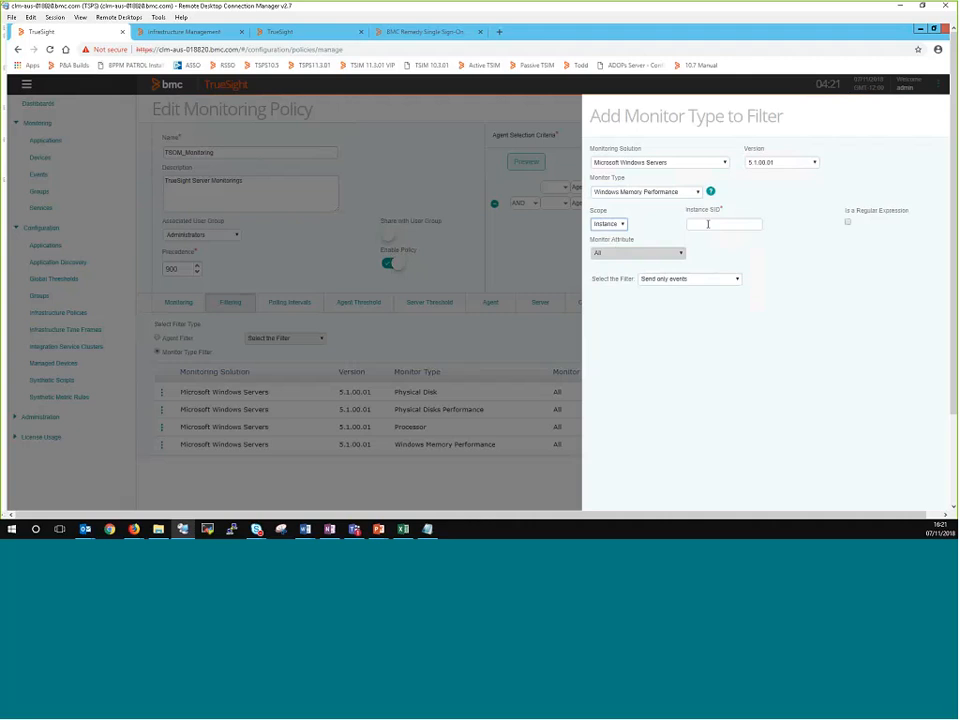
click(708, 224)
text(*)
click(847, 222)
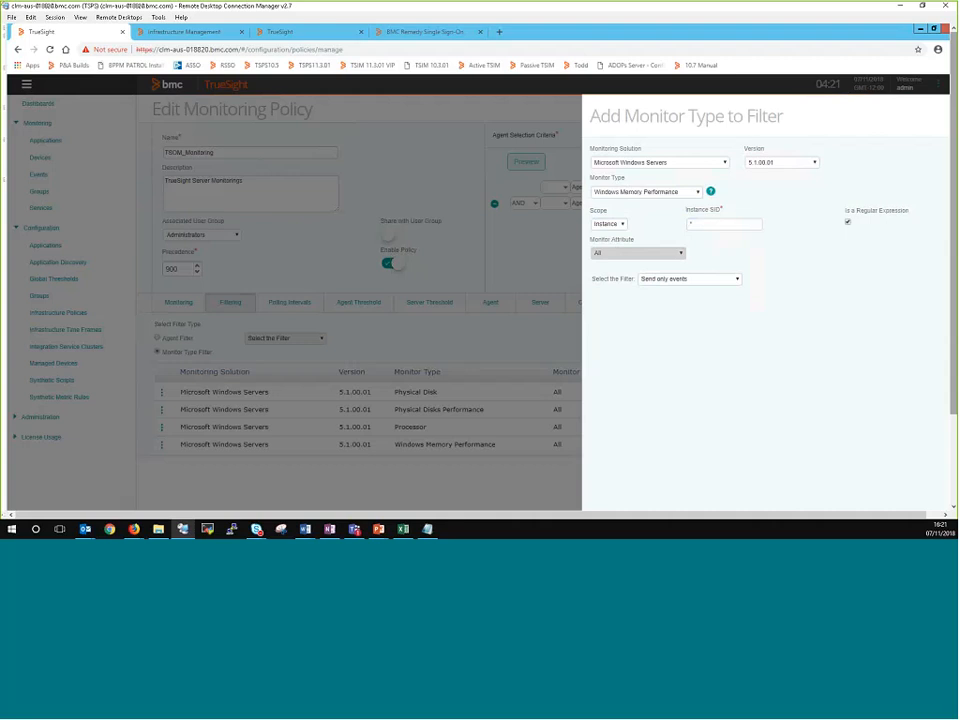
scroll(848, 359, down, 2)
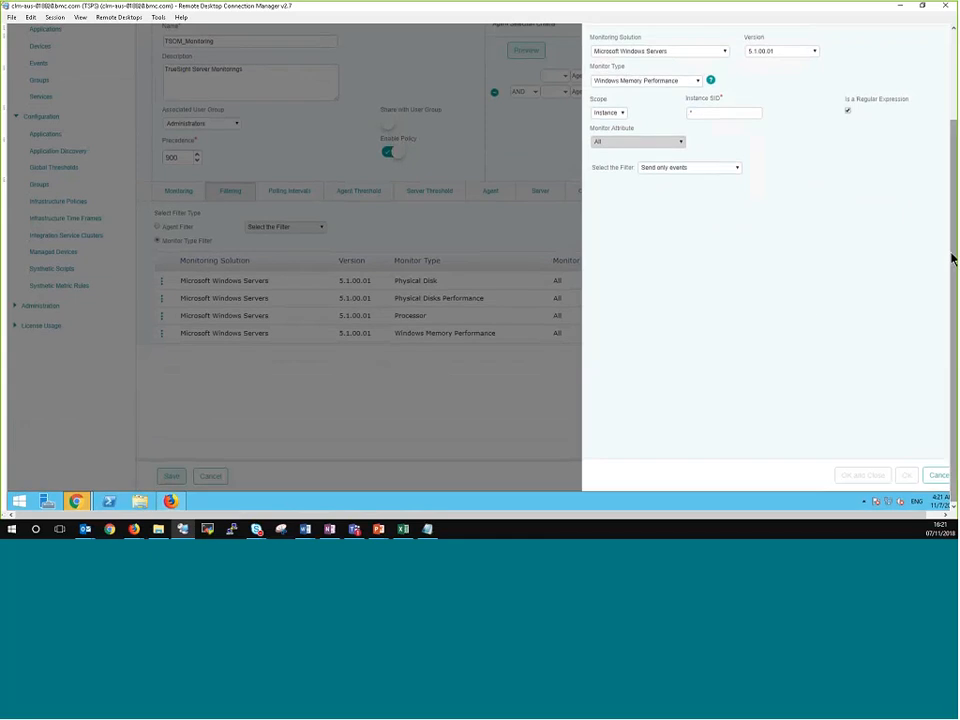
scroll(951, 257, up, 1)
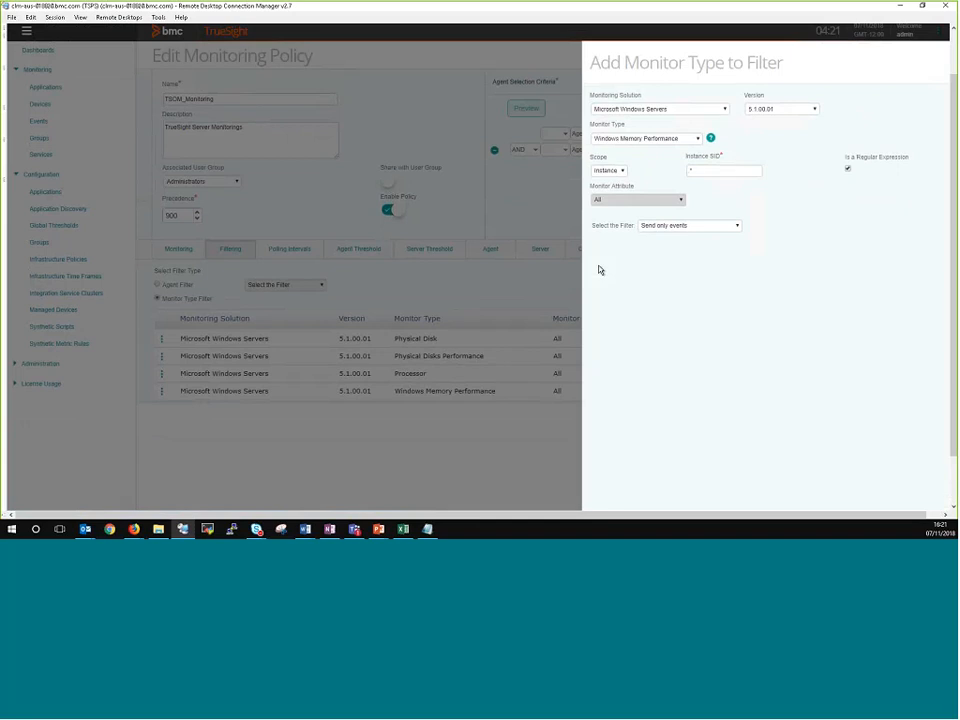
Step: Set the scope to Attribute and add the Send only events filter for all attributes, overwriting the monitor type's existing filter
click(610, 170)
click(624, 185)
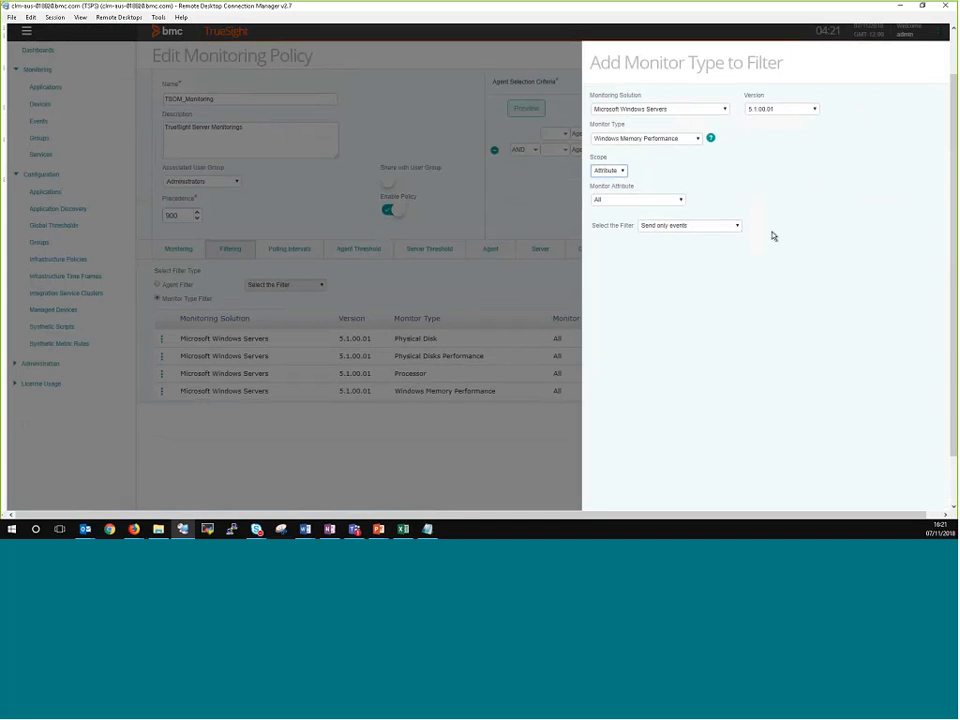
scroll(953, 350, down, 2)
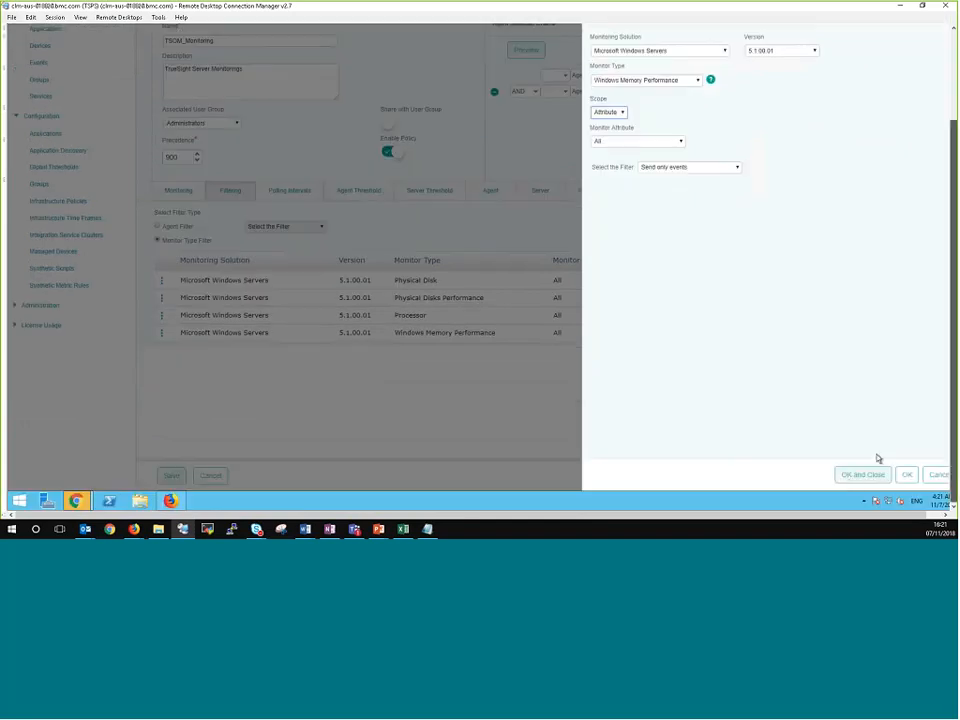
click(853, 478)
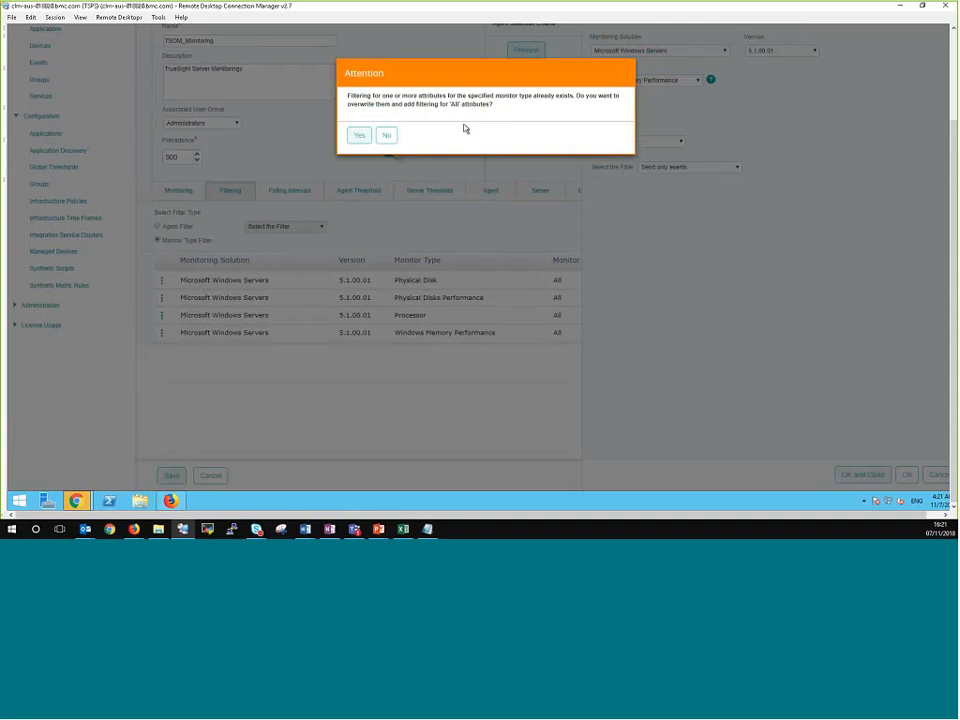
click(359, 136)
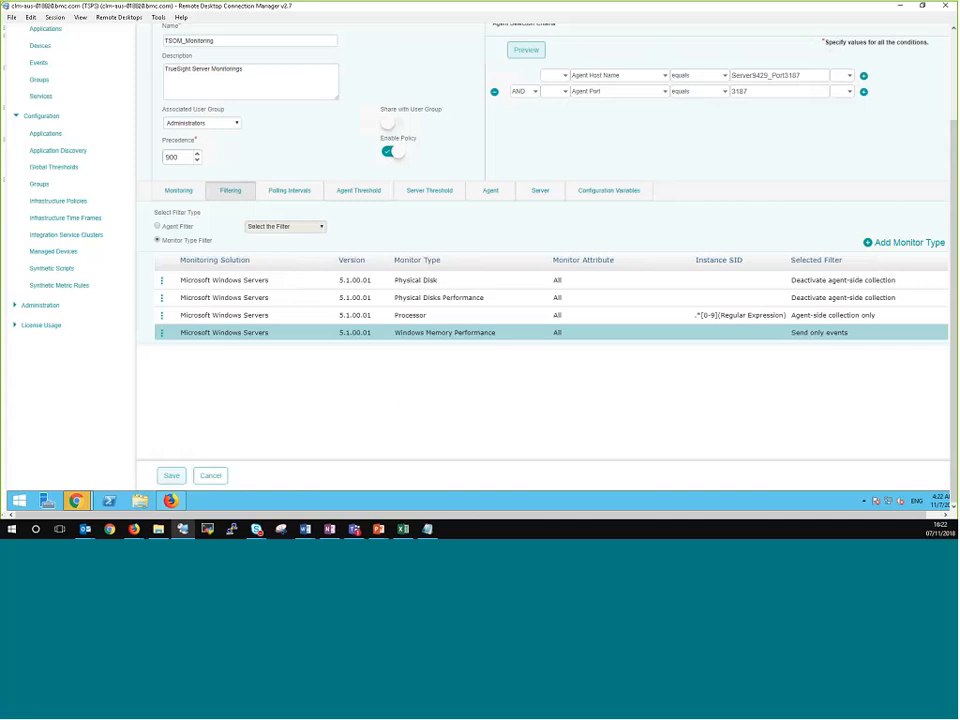
Step: Switch to the second TrueSight console and try to open its infrastructure policies
scroll(952, 222, up, 3)
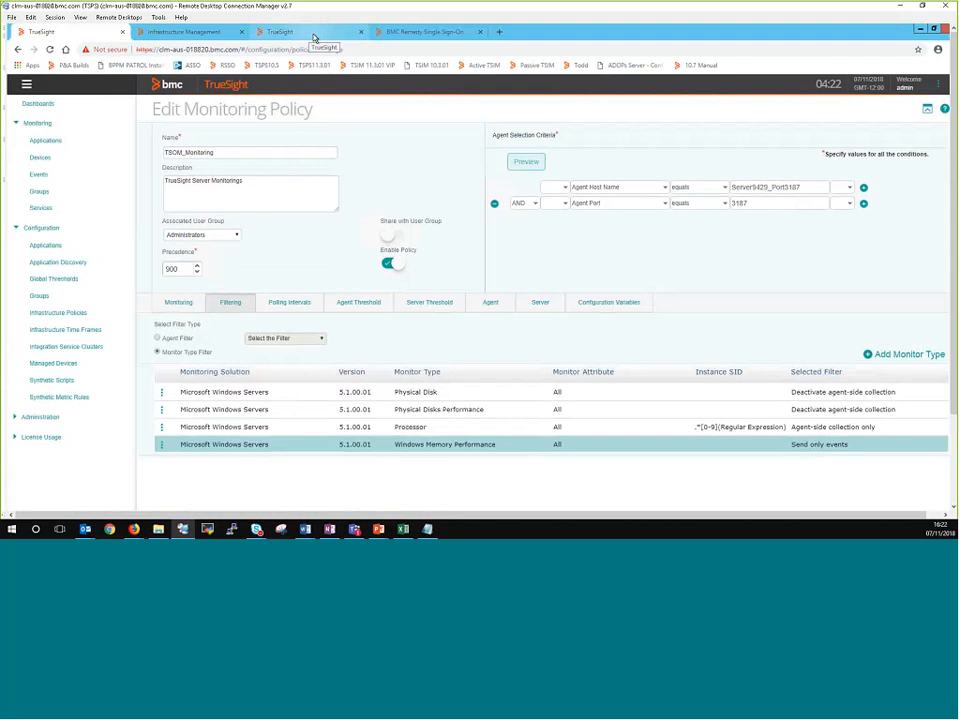
click(313, 35)
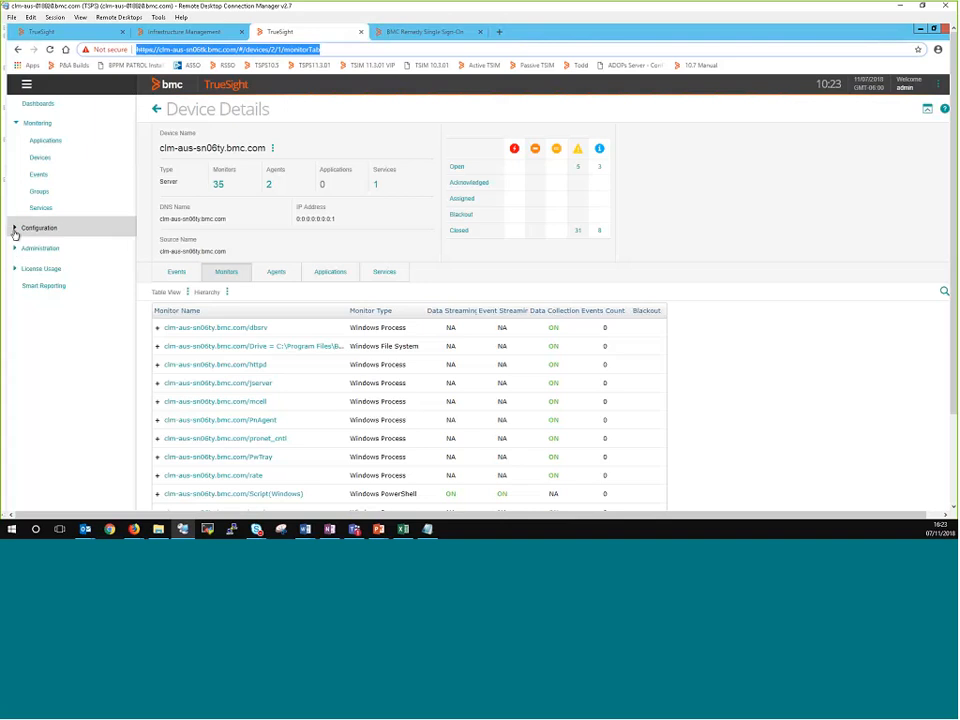
click(15, 229)
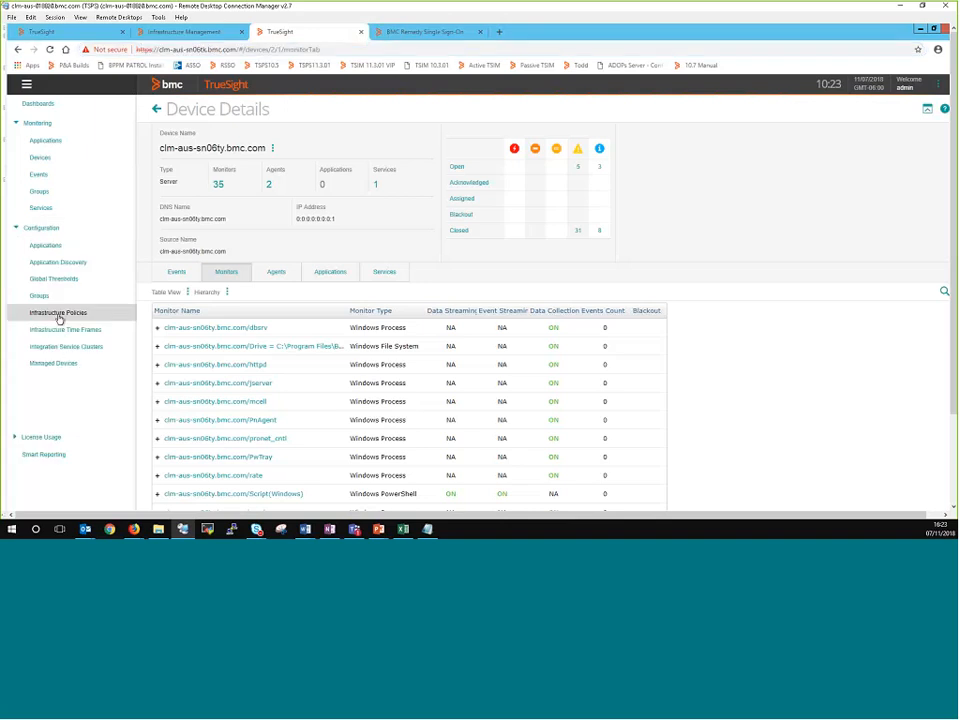
click(59, 315)
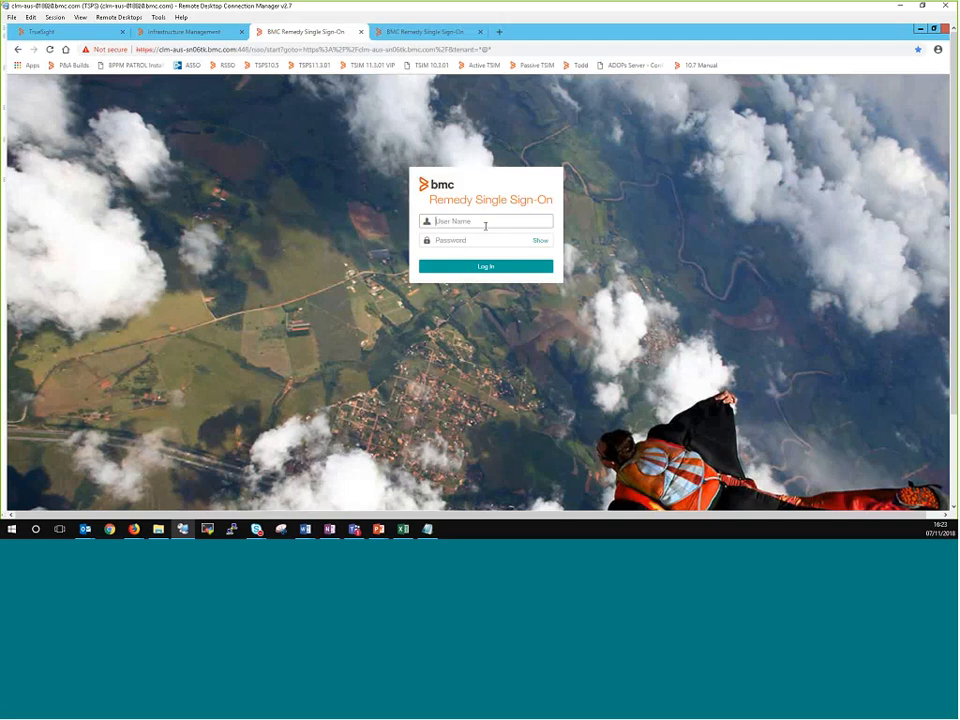
Step: Sign in through Remedy Single Sign-On as admin with the account password
text(admin)
key(Tab)
text(•••••••••)
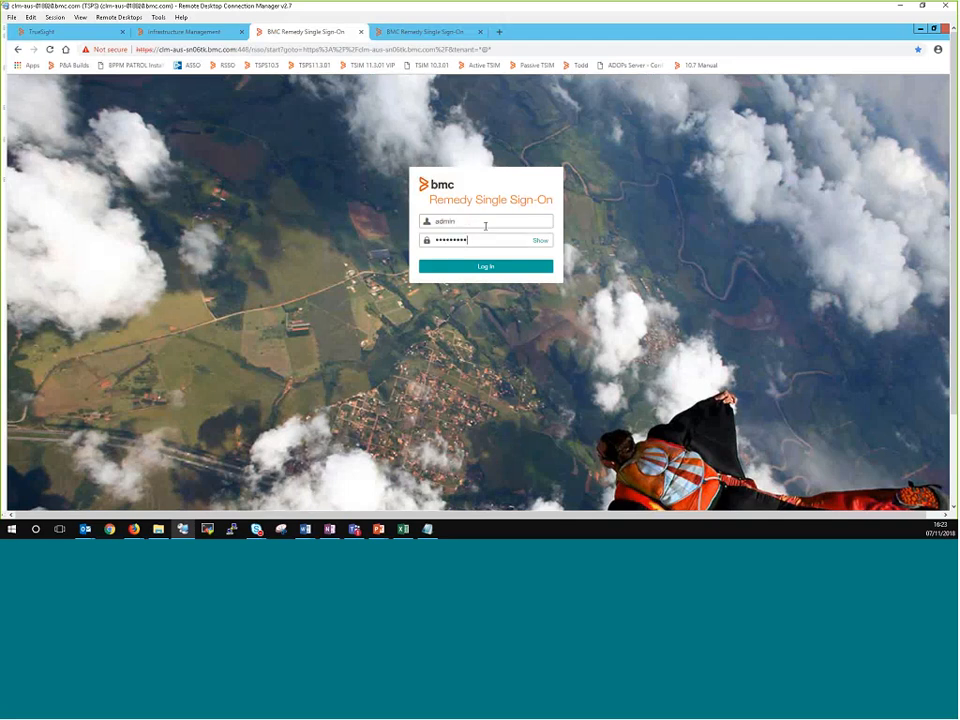
key(Return)
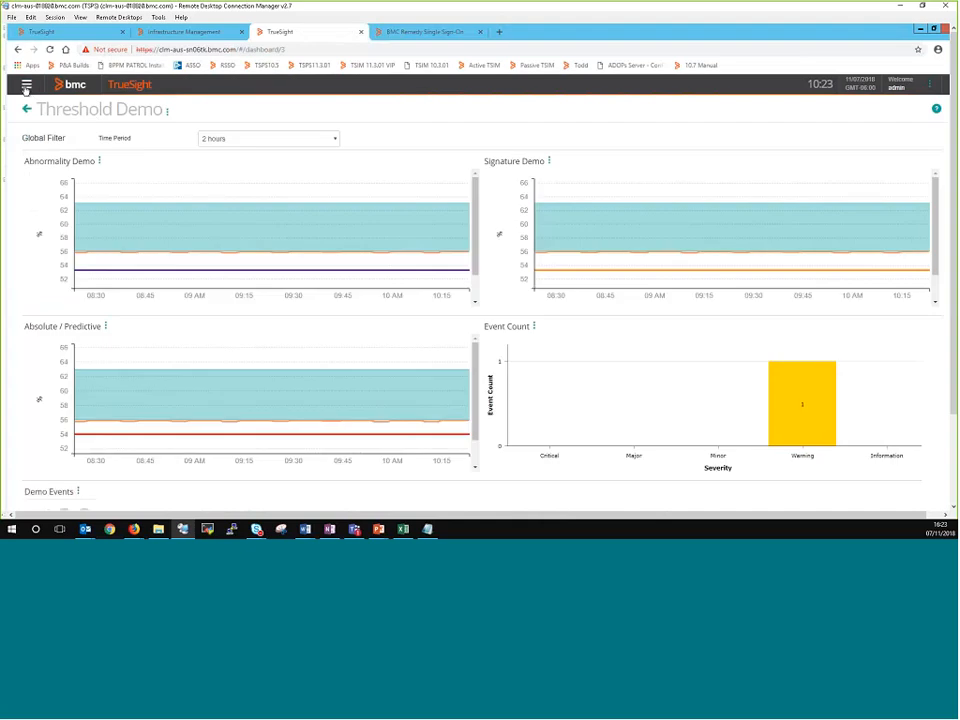
Step: Open the infrastructure policies configuration and exclude disabled policies from the monitoring policy list
click(27, 85)
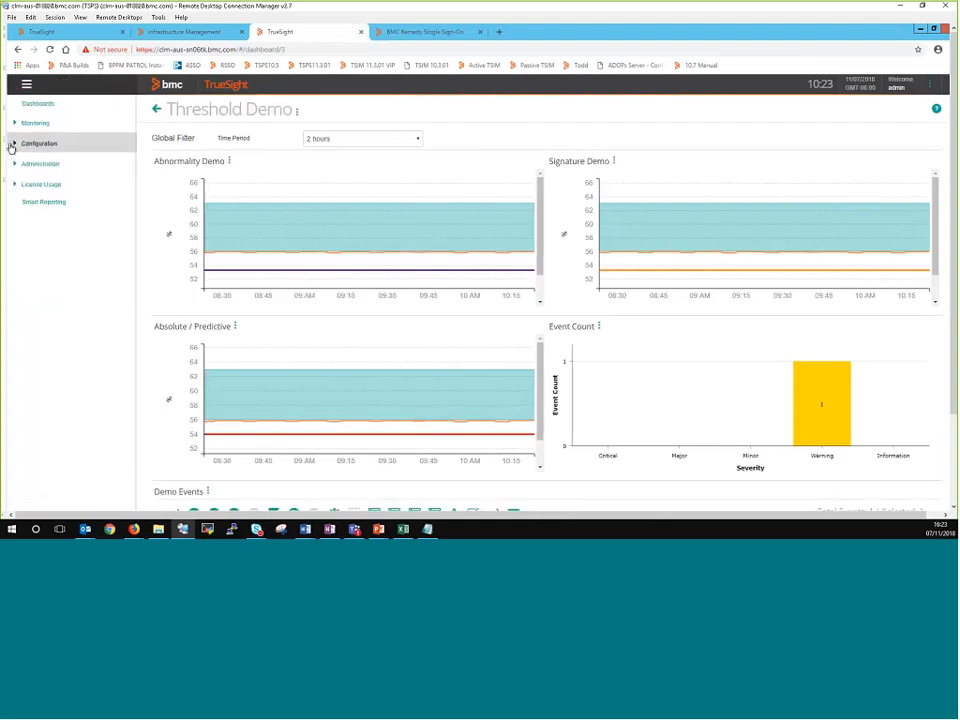
click(14, 143)
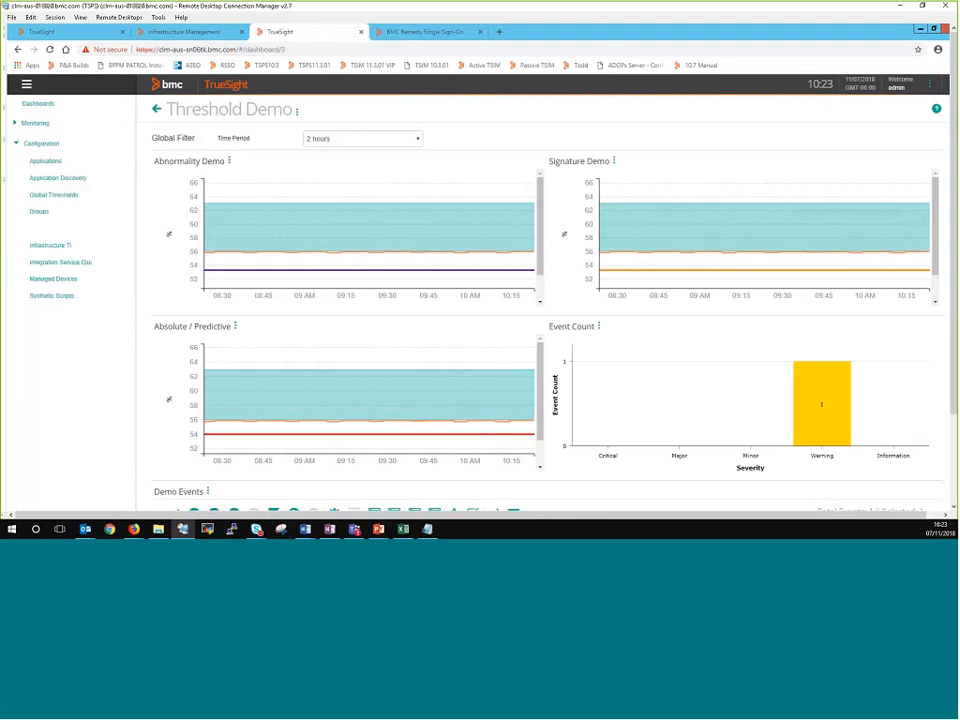
click(58, 228)
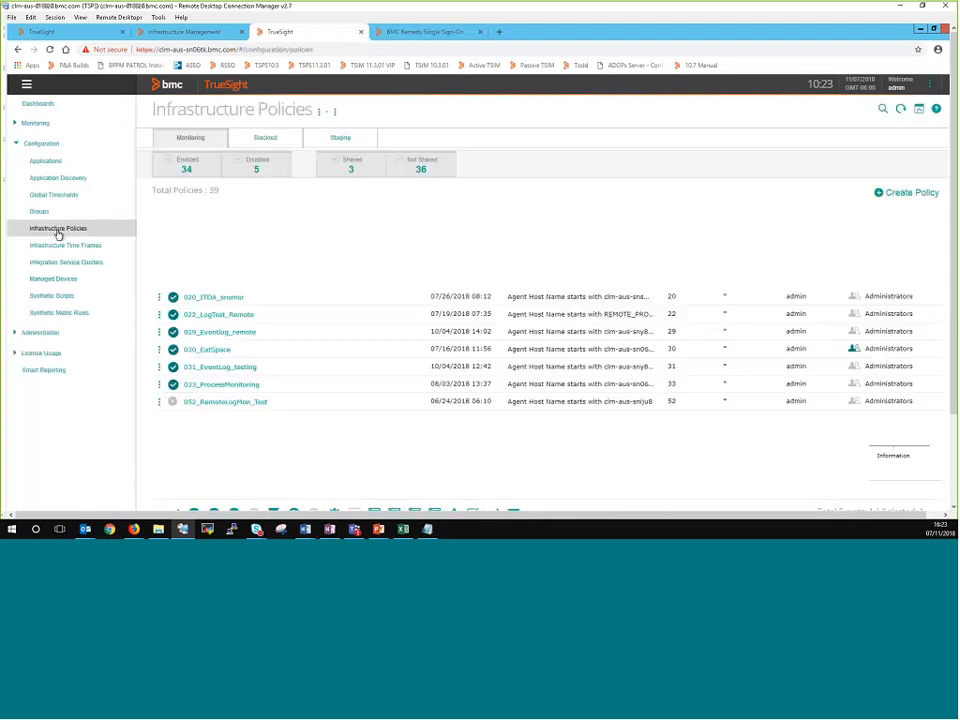
click(272, 177)
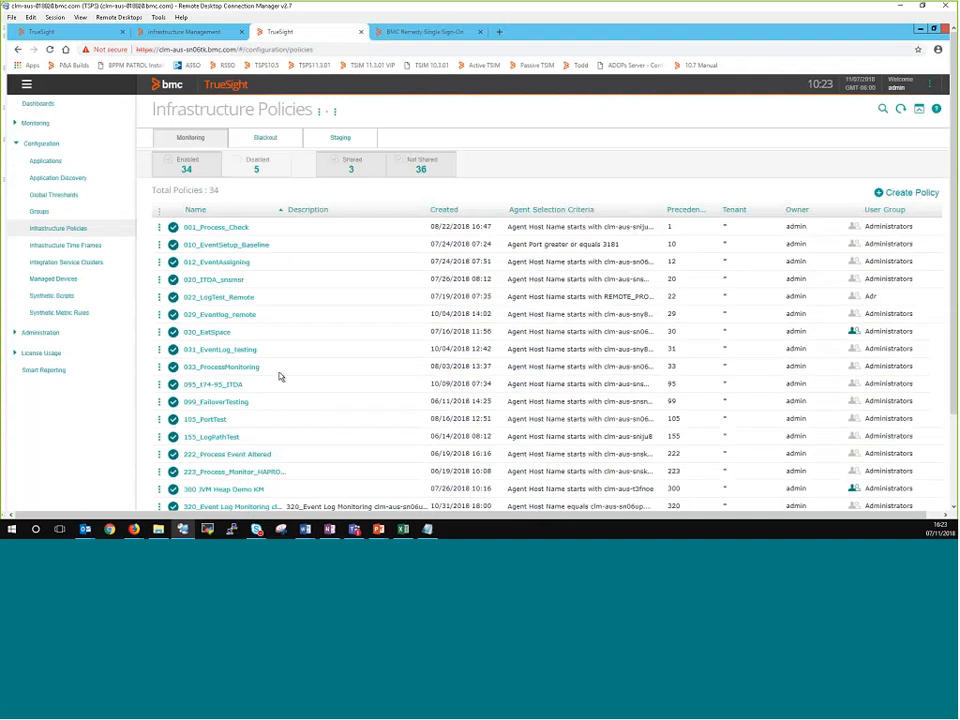
Step: Open Predefined Policy For Windows, check its filtering settings, and return to the infrastructure policies list without saving
scroll(281, 377, down, 1)
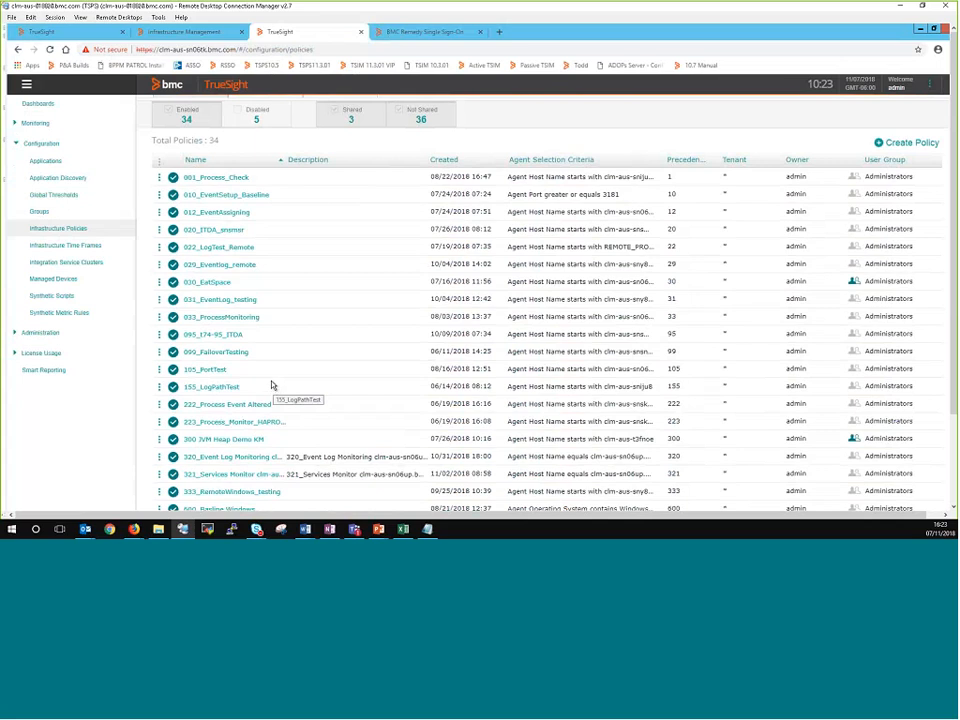
scroll(272, 377, down, 2)
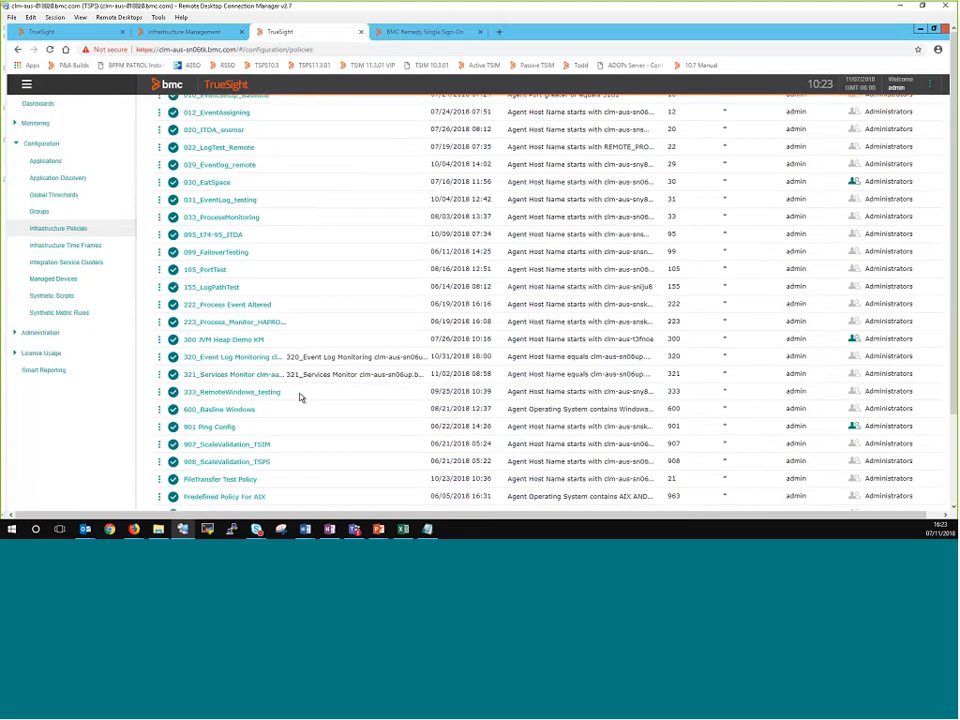
scroll(300, 397, down, 1)
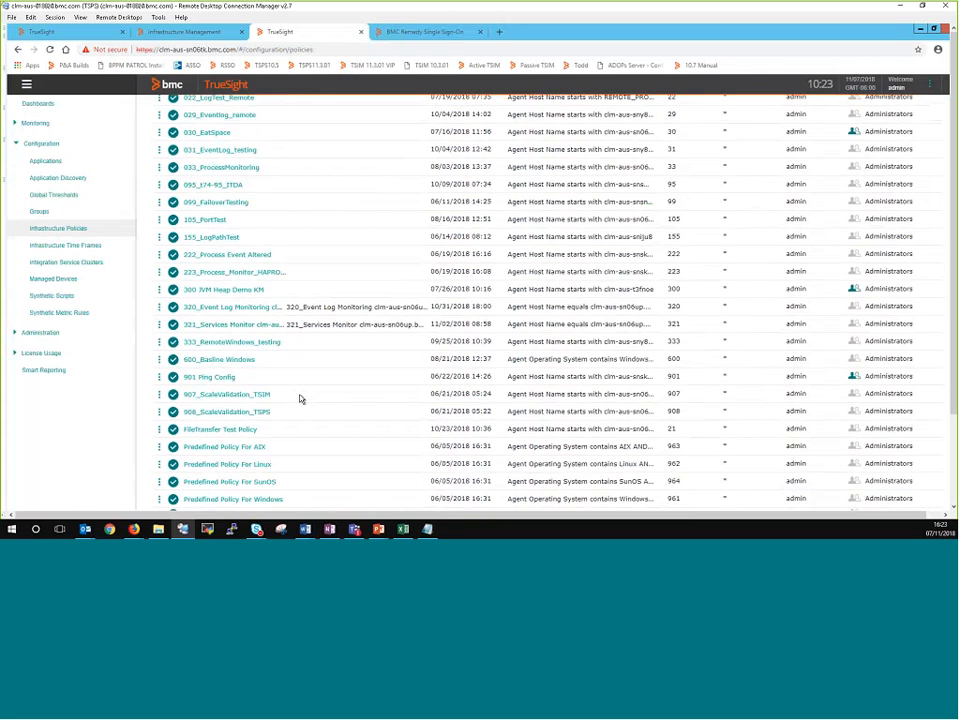
scroll(300, 398, down, 1)
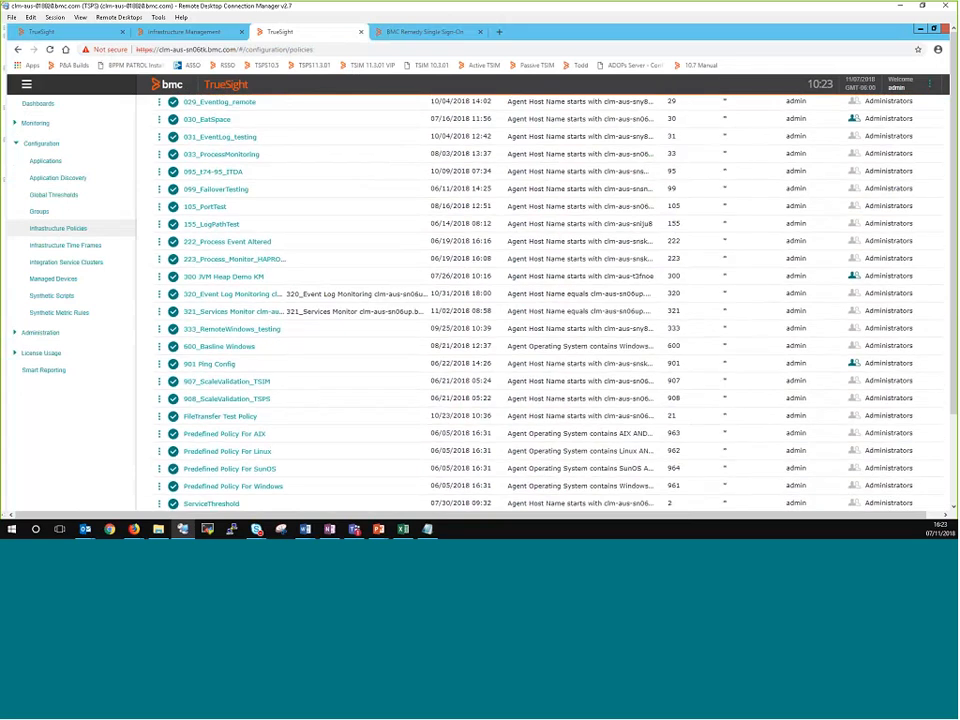
drag(160, 491, 168, 497)
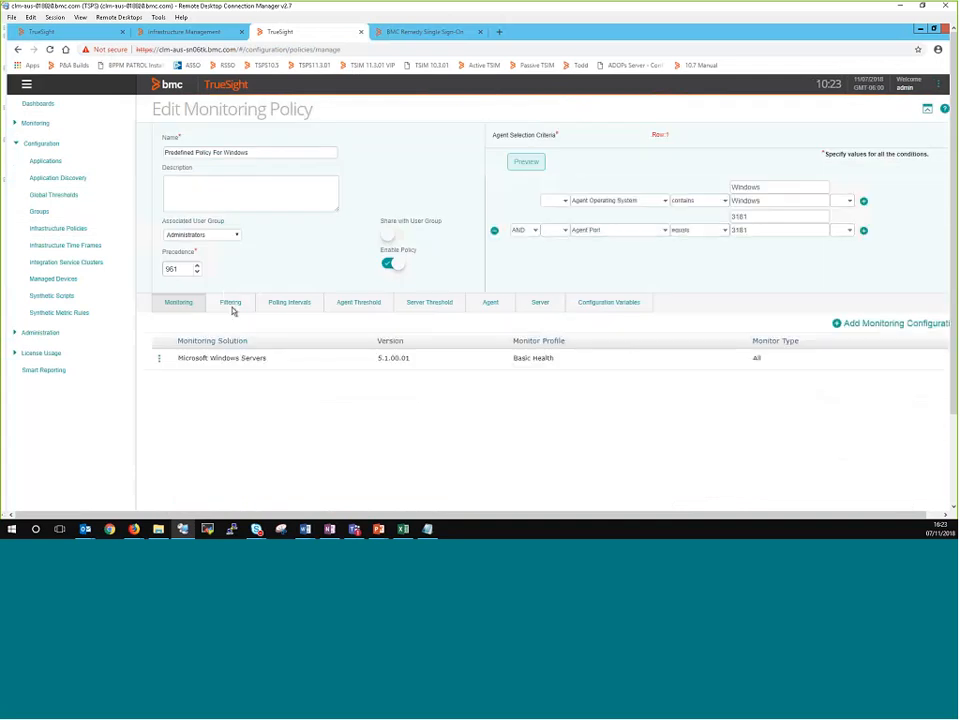
click(232, 309)
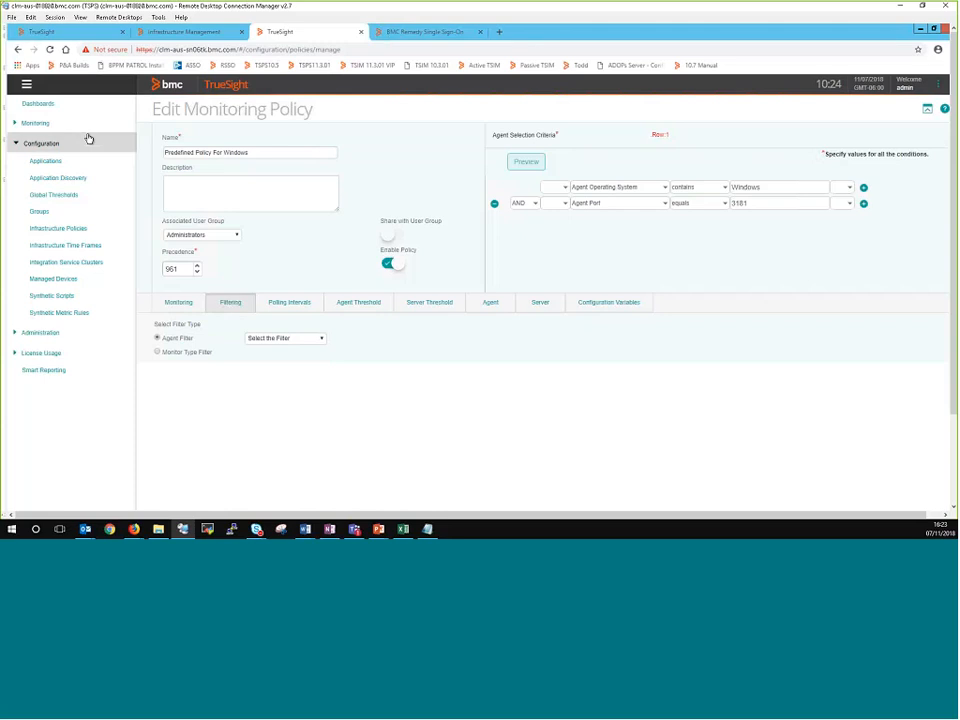
click(70, 228)
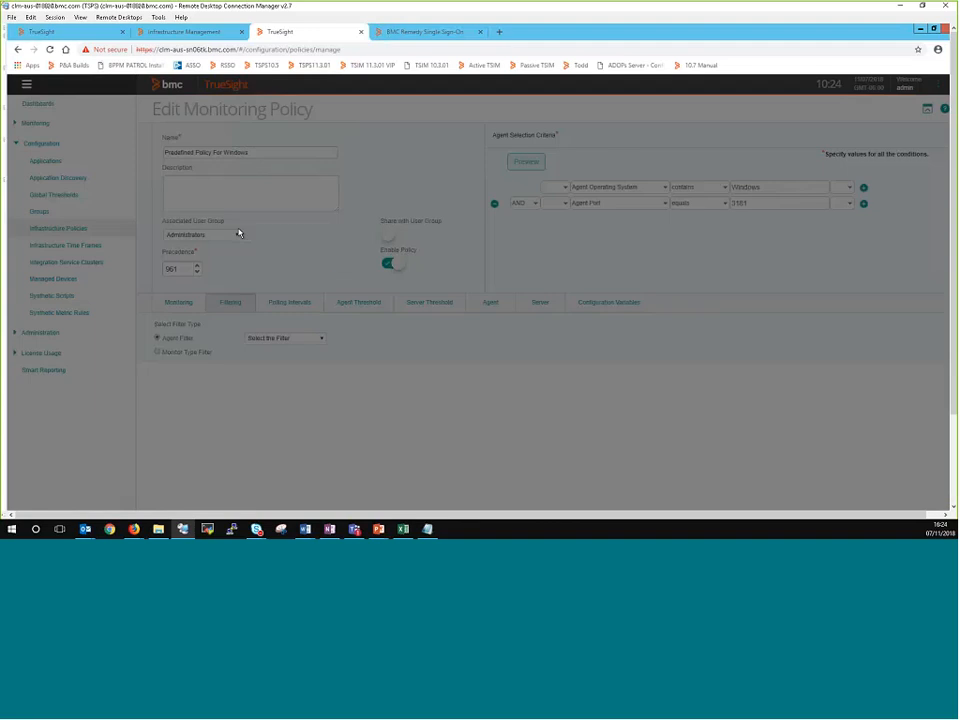
click(359, 247)
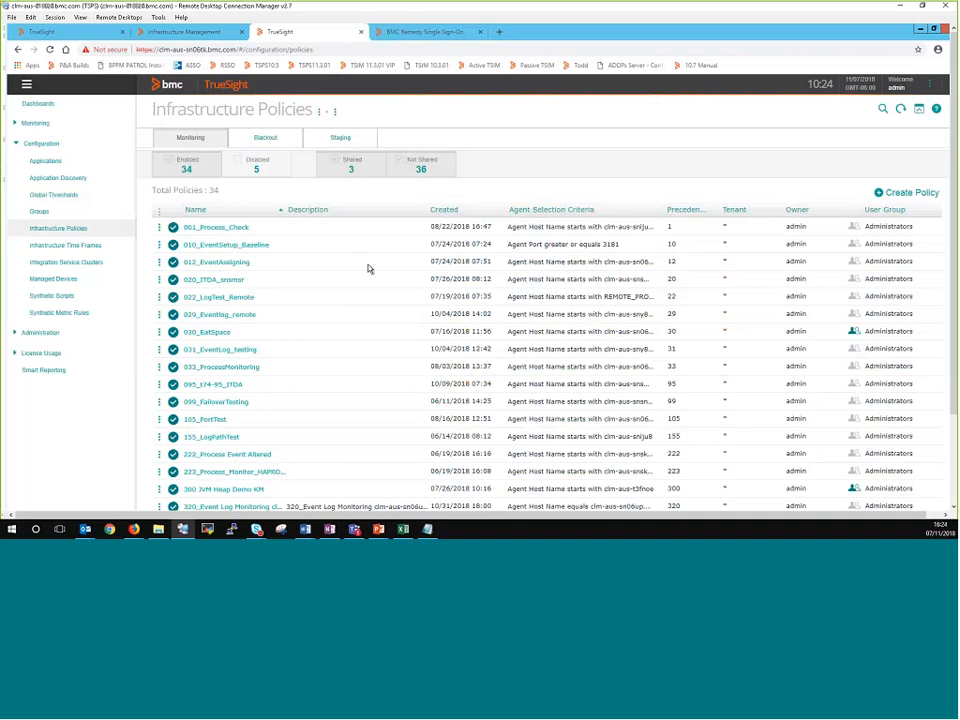
Step: Open the 600_Basline Windows policy for editing and display its filtering settings
scroll(368, 269, down, 1)
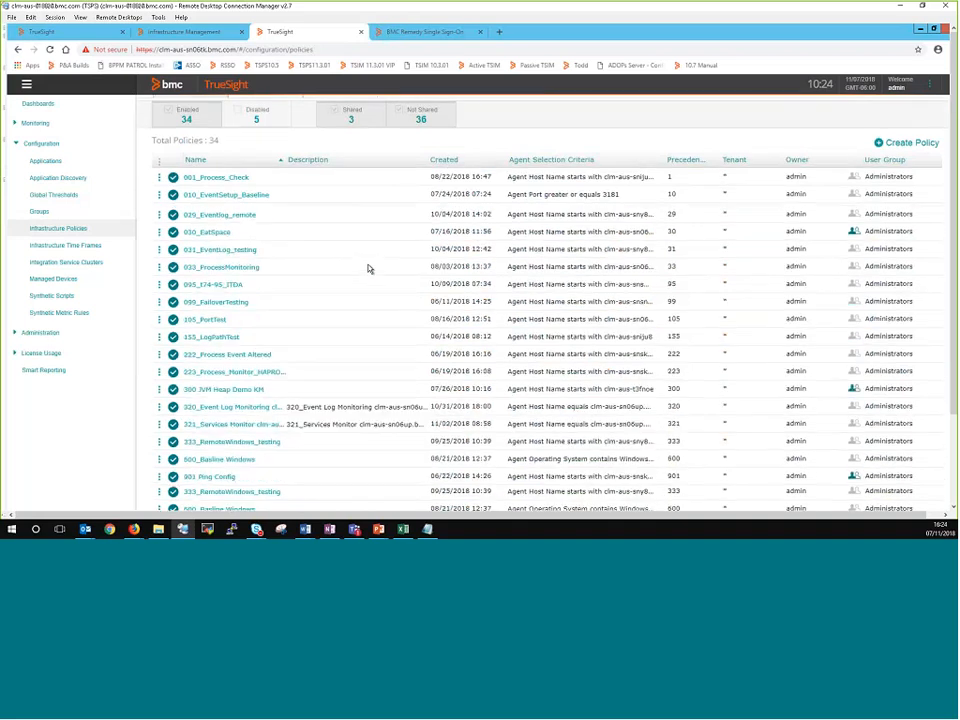
scroll(368, 268, down, 1)
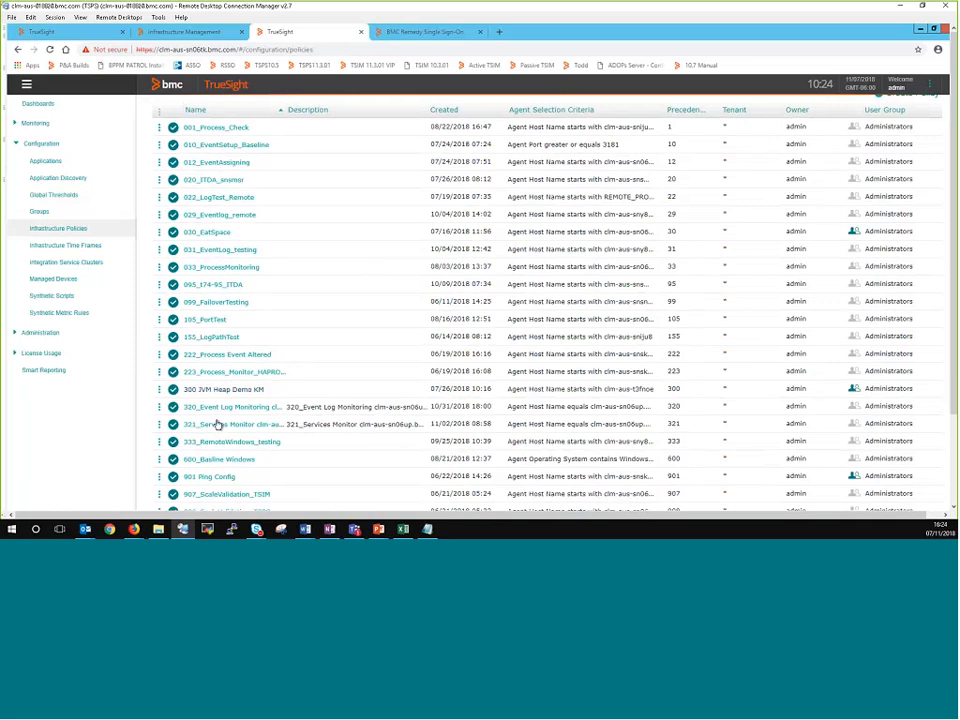
click(159, 462)
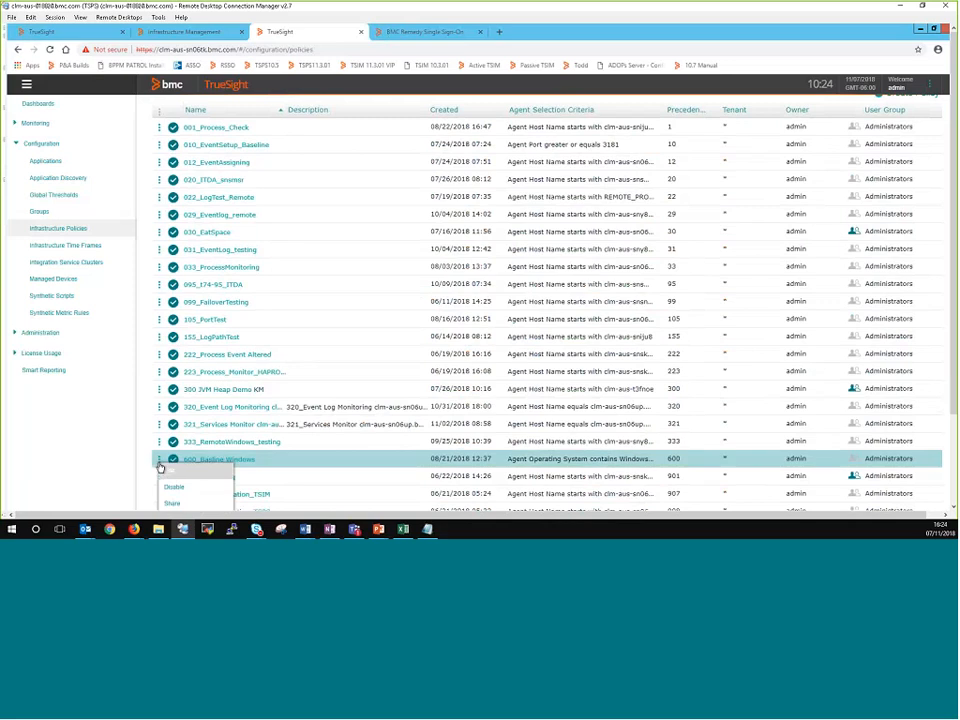
click(172, 477)
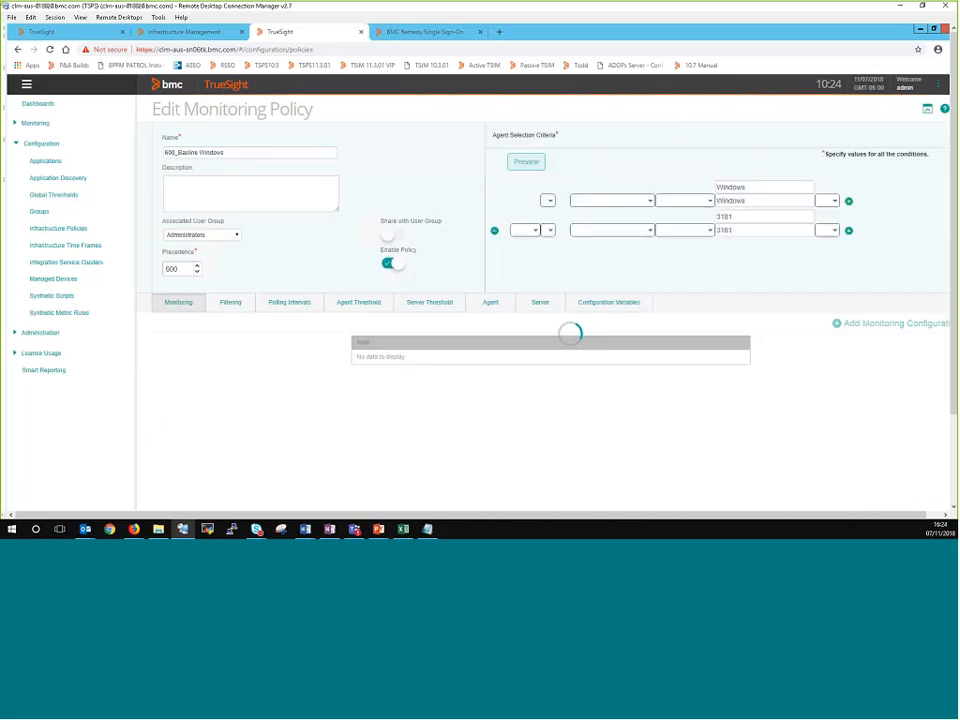
click(240, 311)
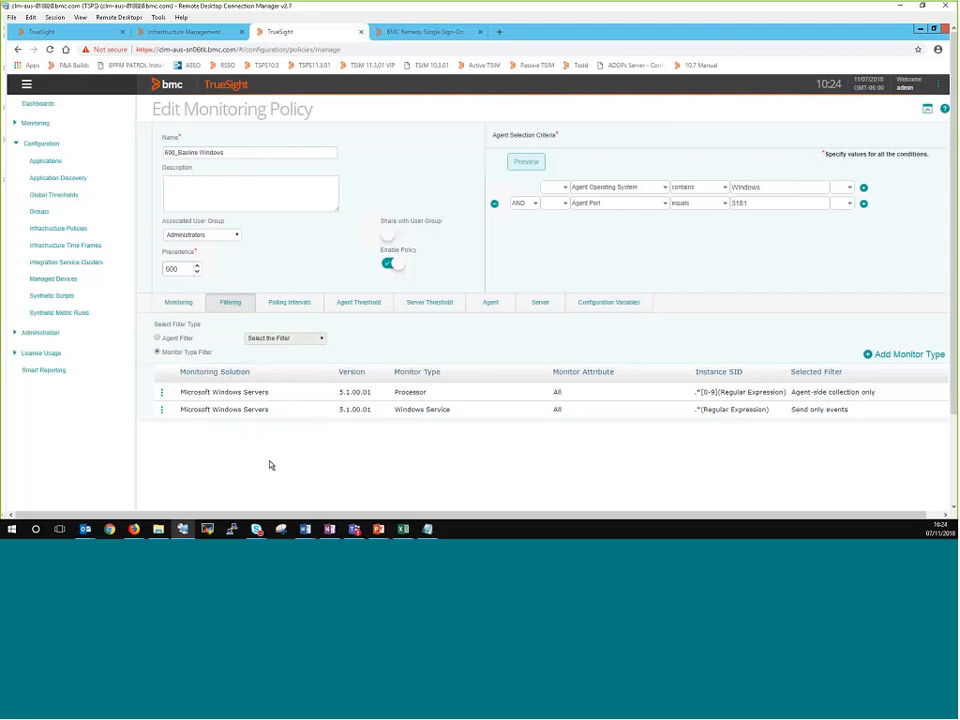
Step: Inspect the Windows Service monitor type filter's scope, instance SID and selected filter, and cancel the edit
click(162, 409)
click(167, 420)
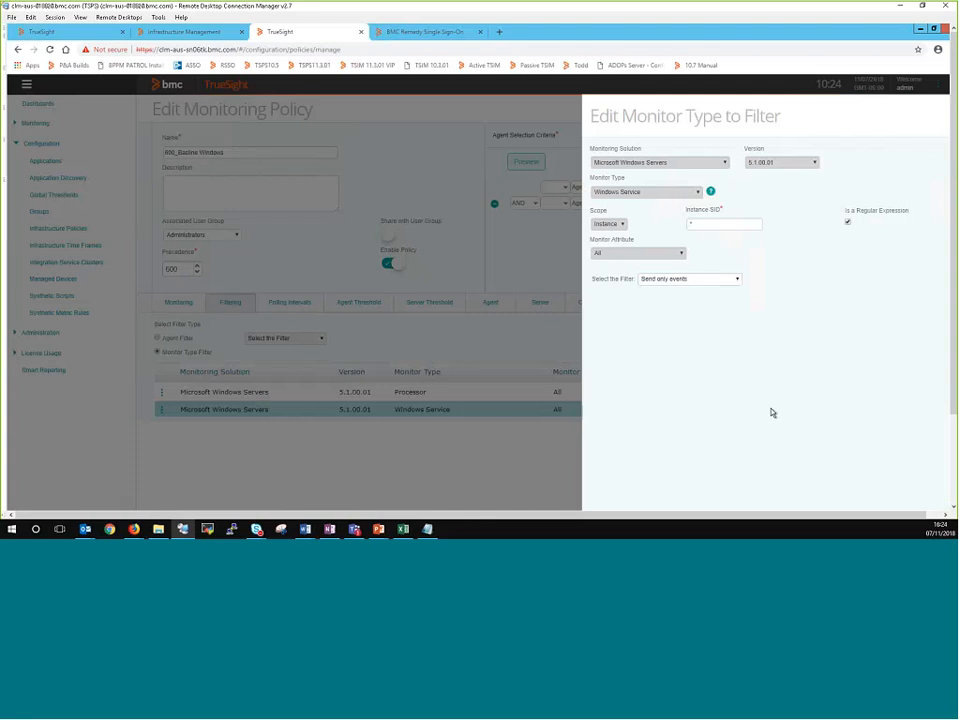
key(F11)
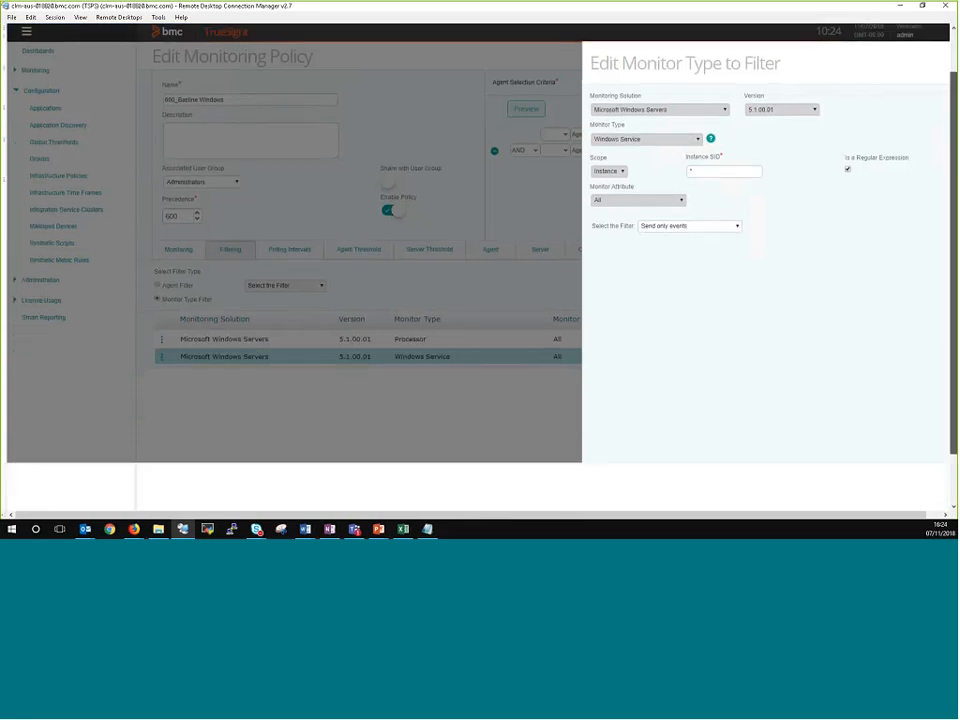
scroll(934, 491, down, 1)
click(934, 491)
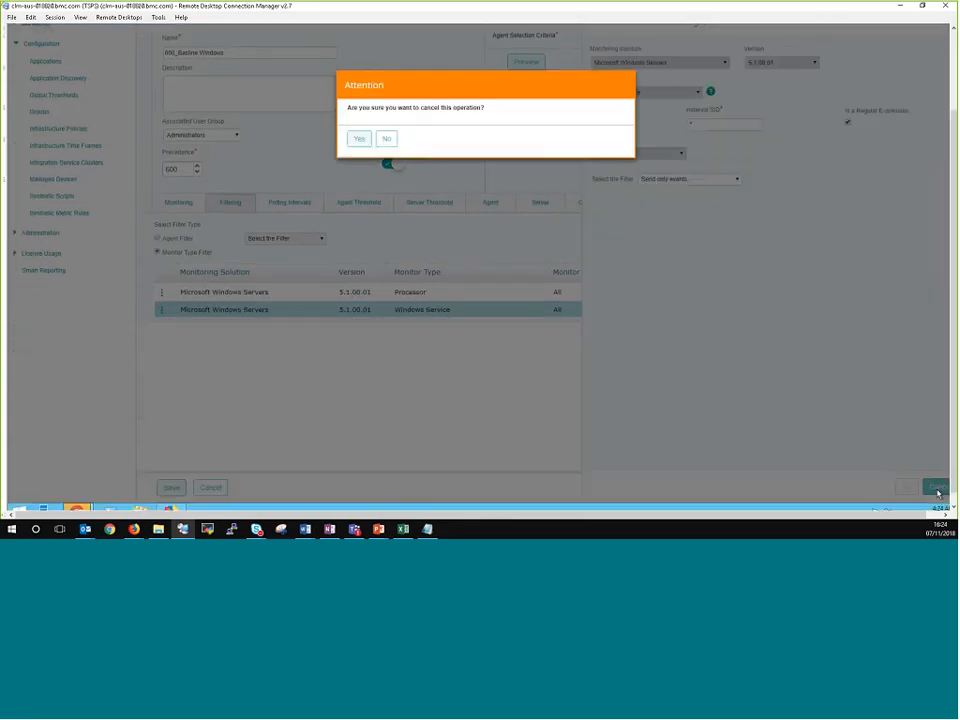
click(368, 143)
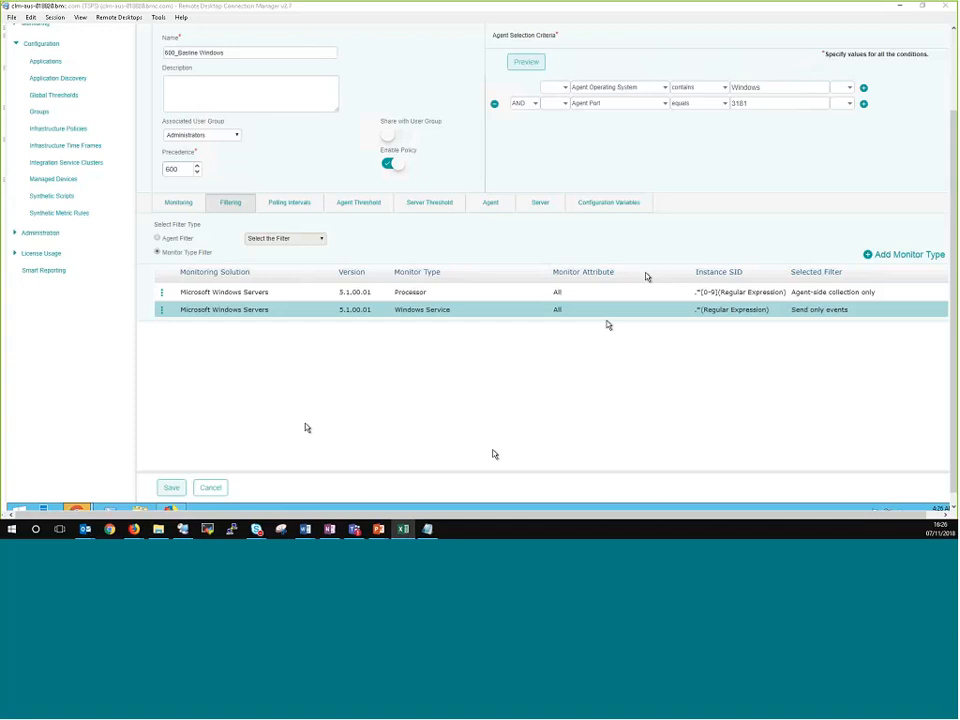
Step: Reopen the Windows Service filter entry to review its settings again, and close it without changes
click(161, 310)
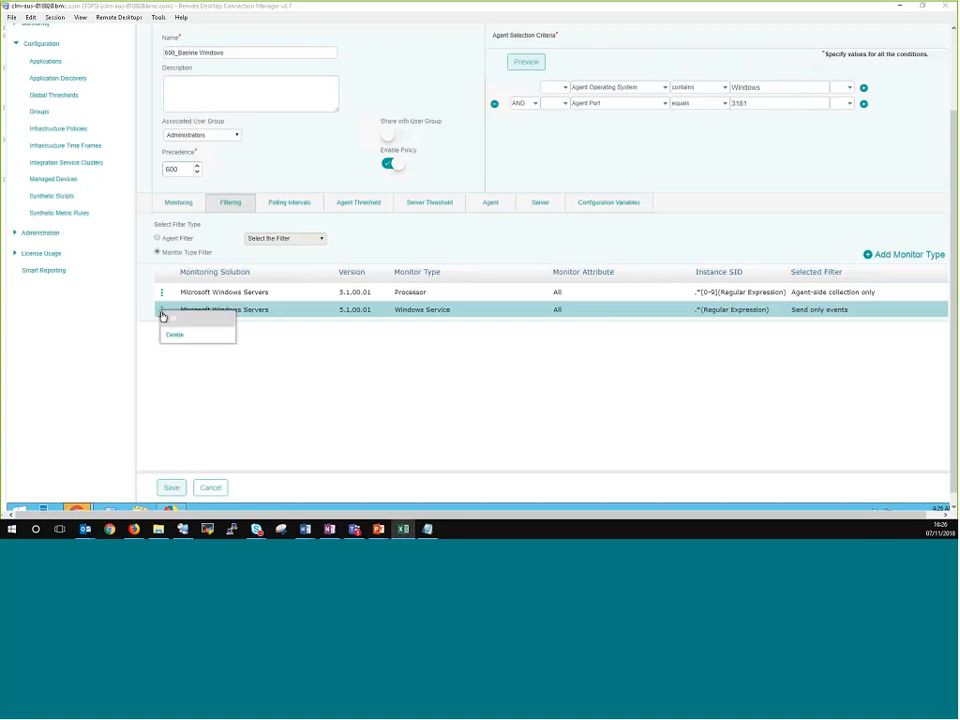
click(170, 326)
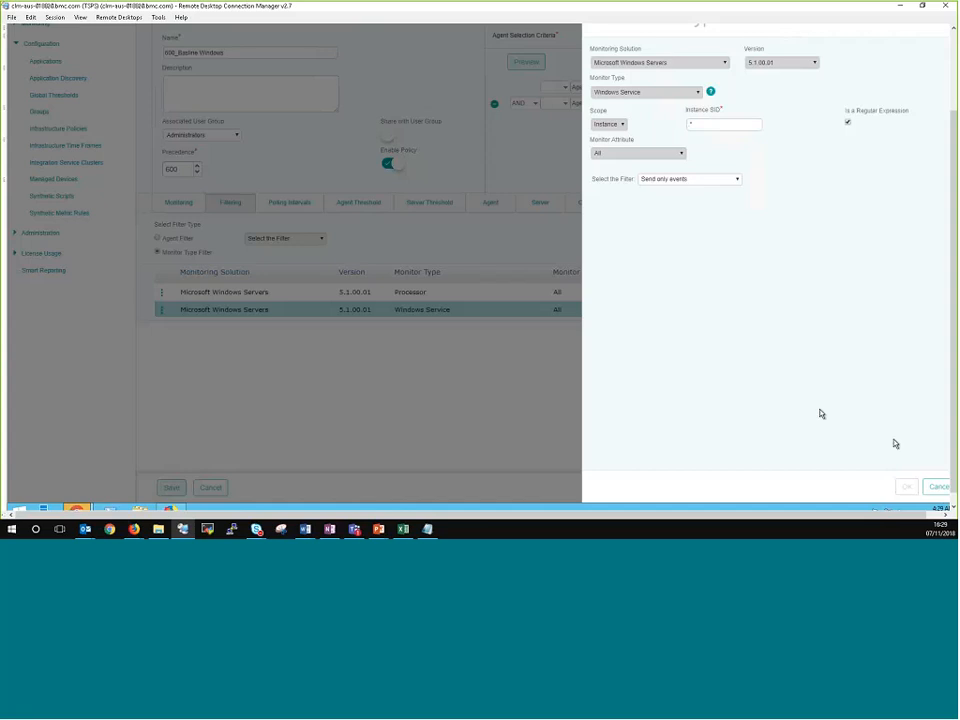
click(928, 488)
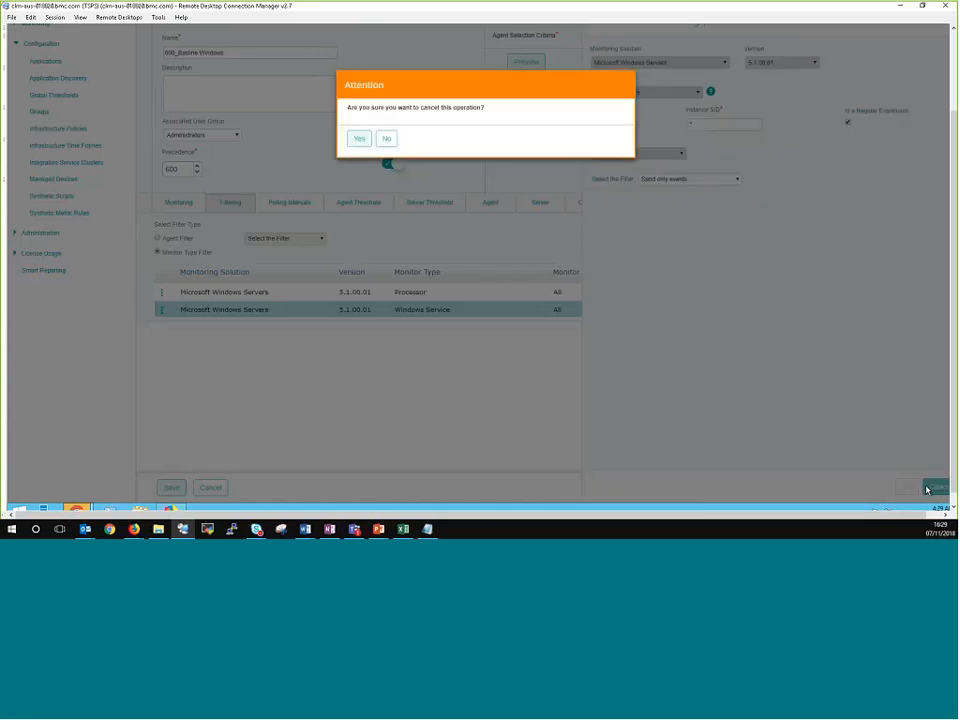
click(361, 140)
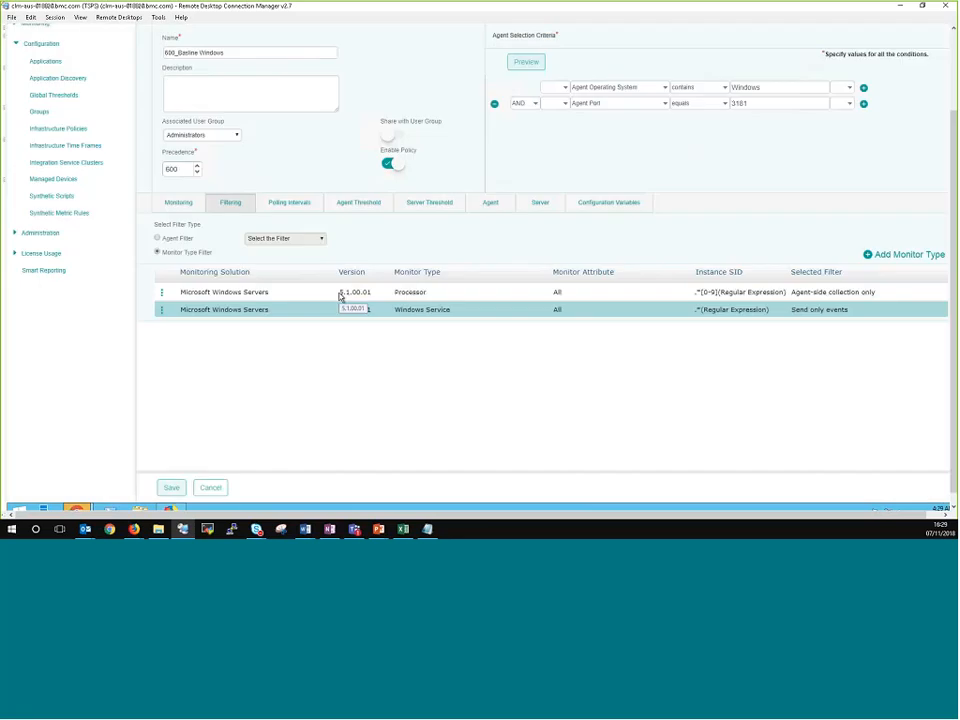